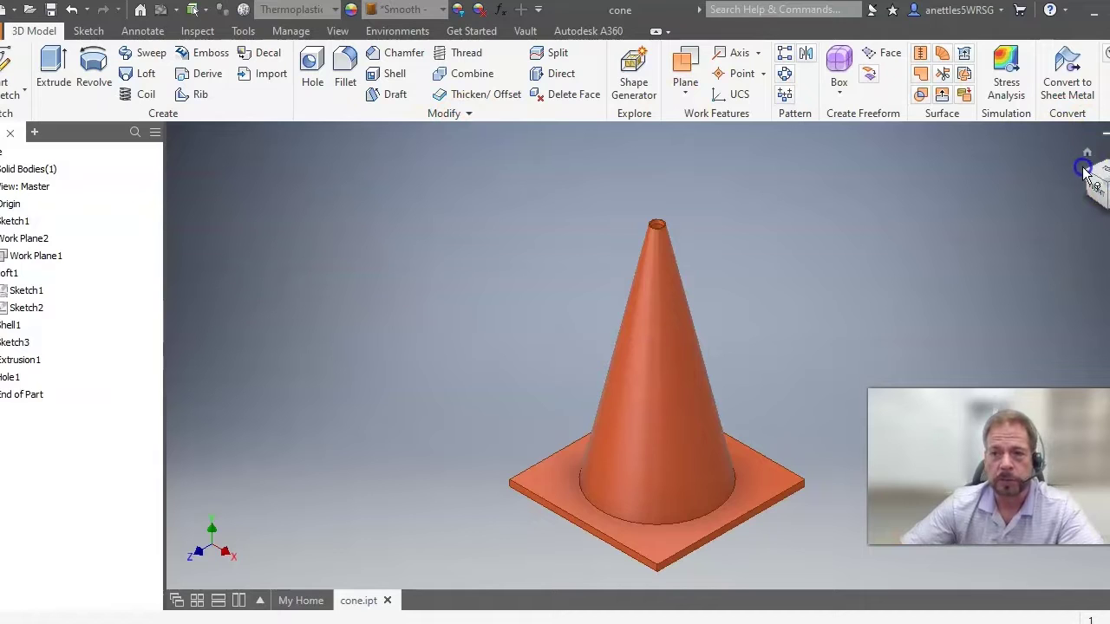
Create a new part file from the Standard.ipt template and accept the style library definitions
mouse_move(1094, 579)
shift+middle_down()
mouse_move(1023, 554)
mouse_move(1010, 468)
mouse_move(1043, 584)
shift+middle_up()
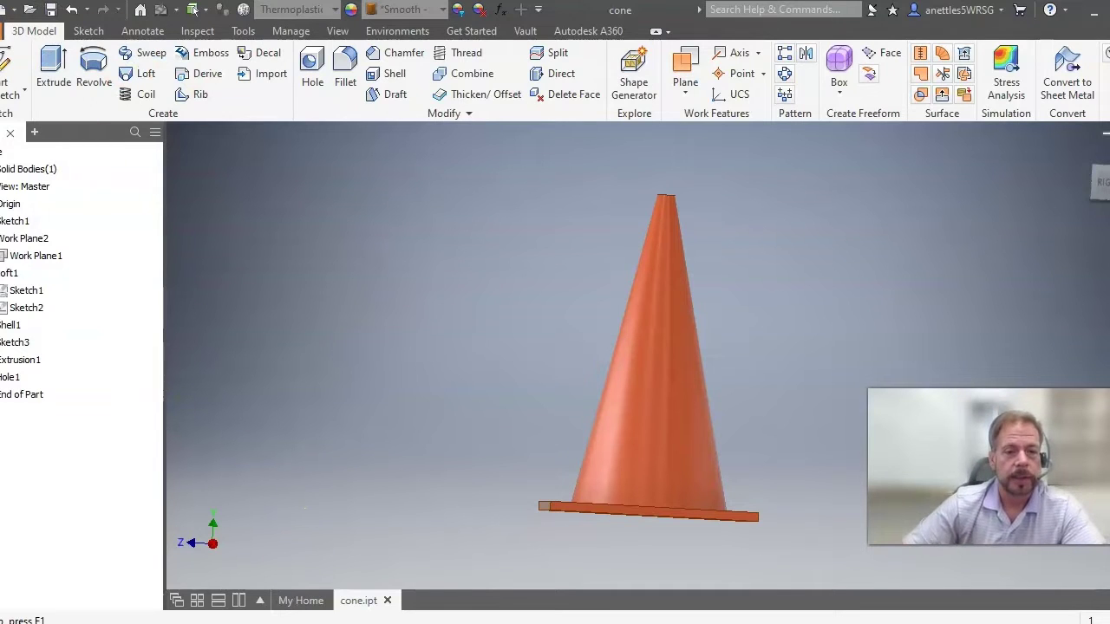
click(308, 600)
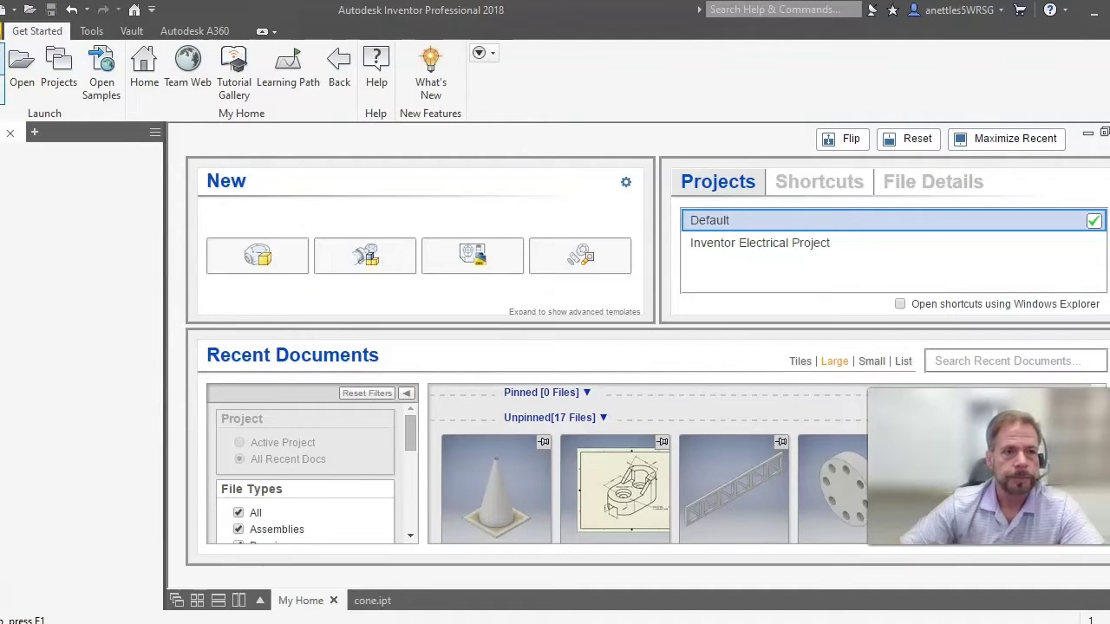
click(22, 69)
click(9, 130)
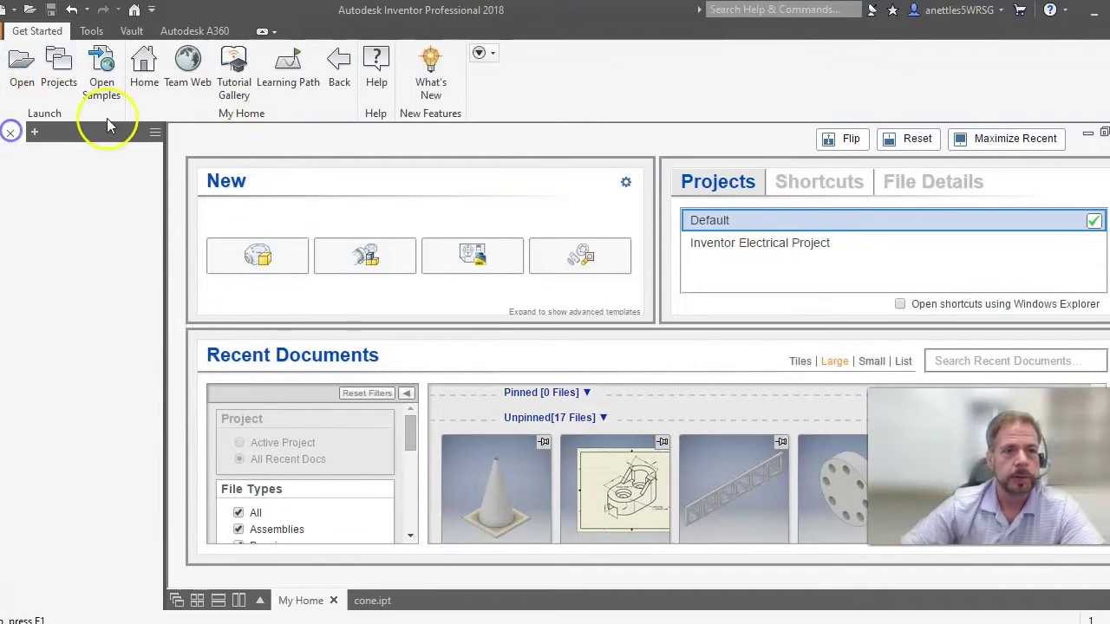
click(269, 264)
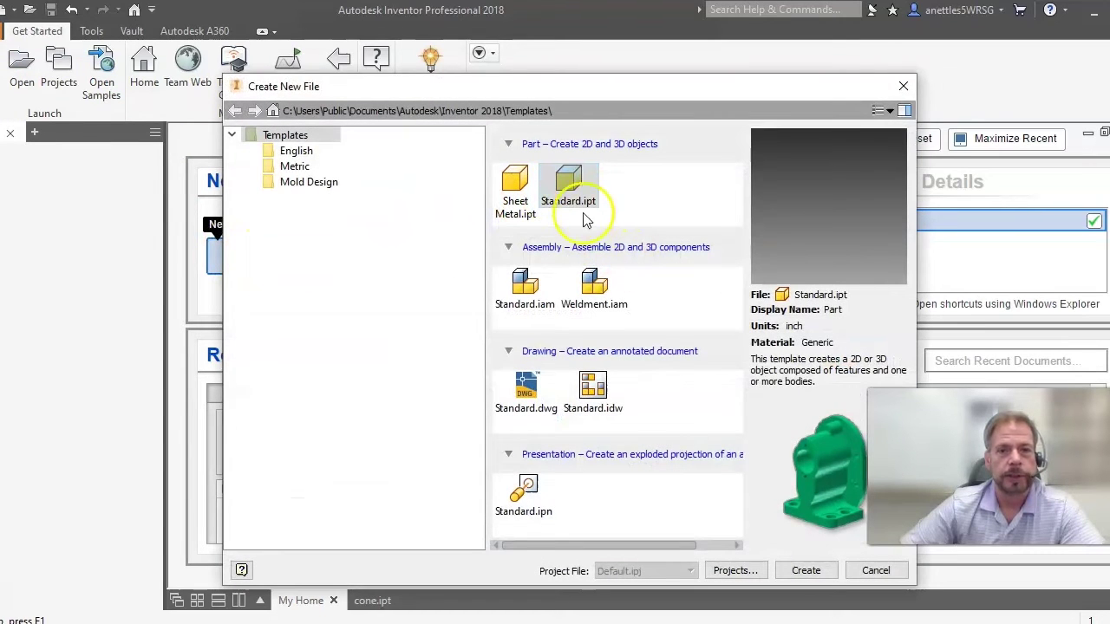
click(577, 200)
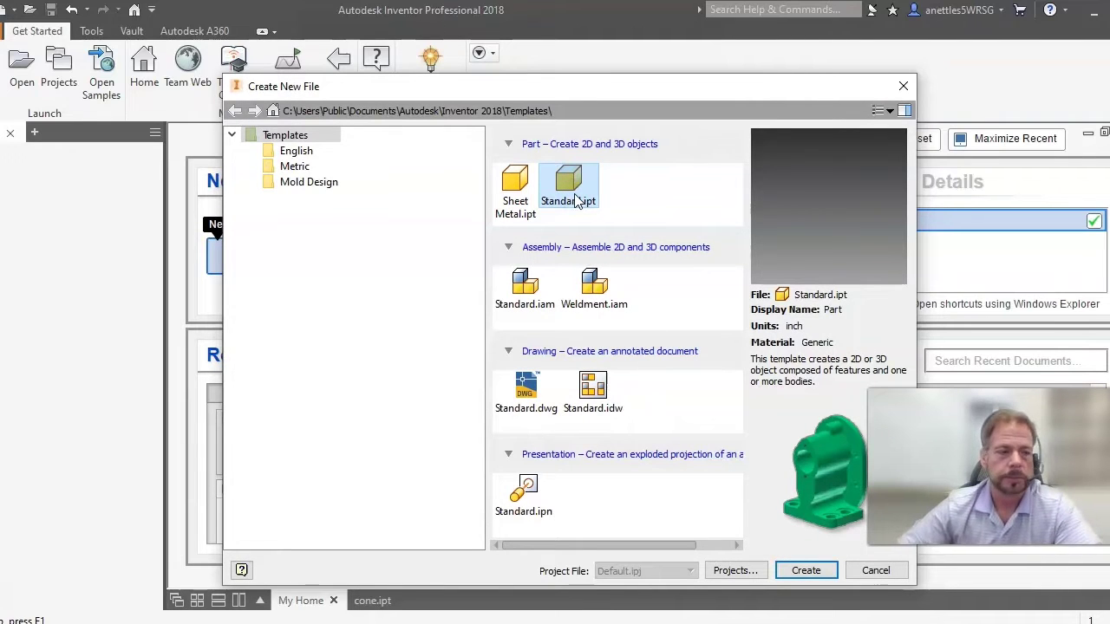
click(805, 570)
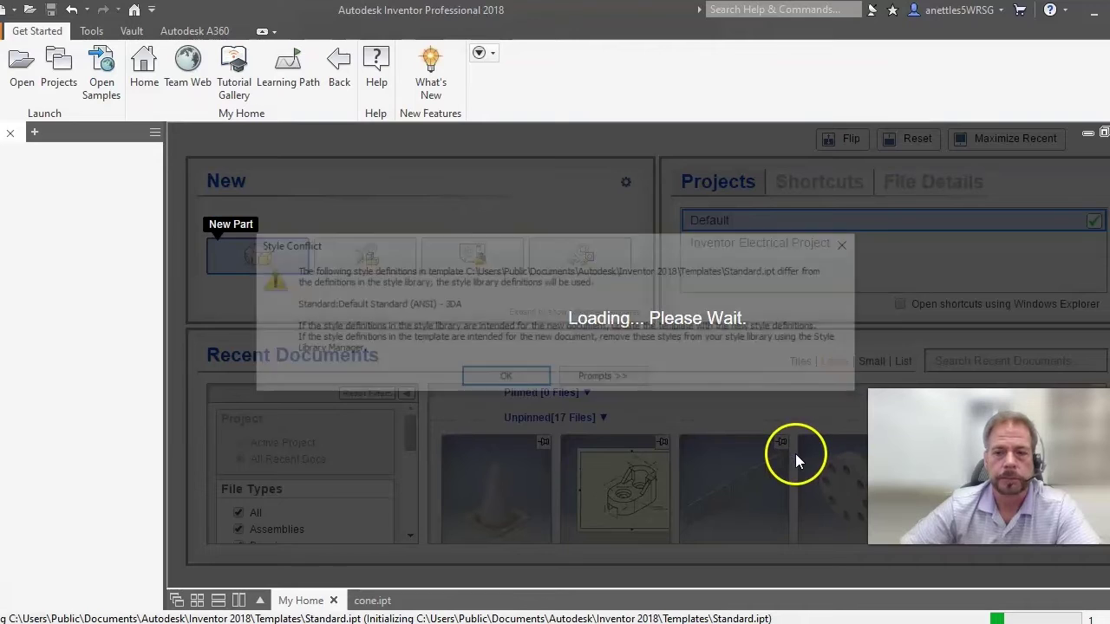
click(506, 380)
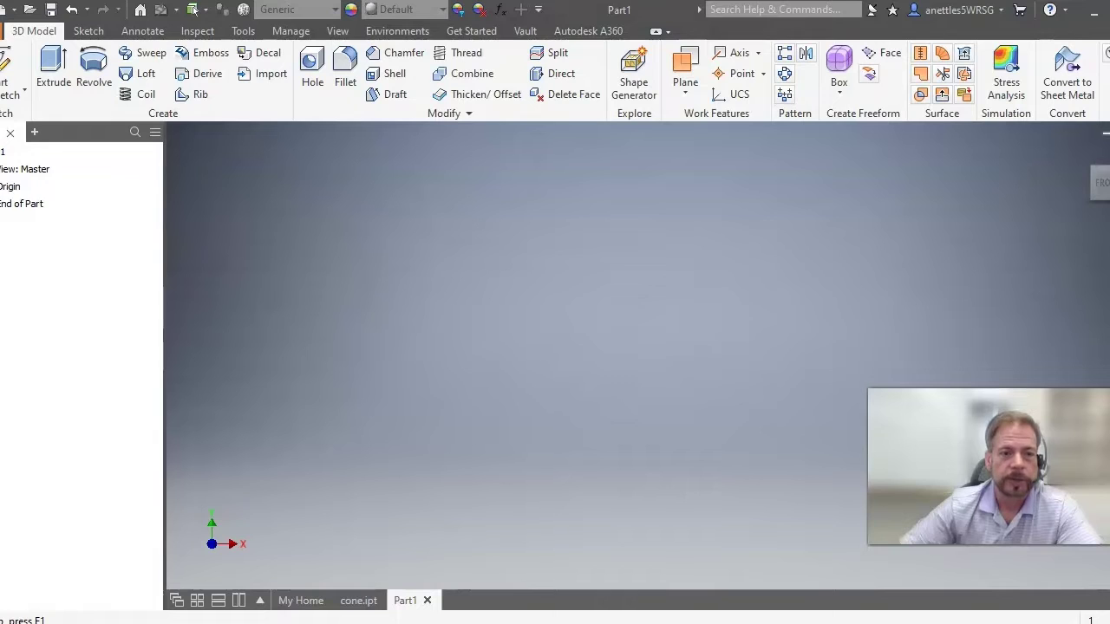
Check the unit settings in the new part's document settings
click(243, 31)
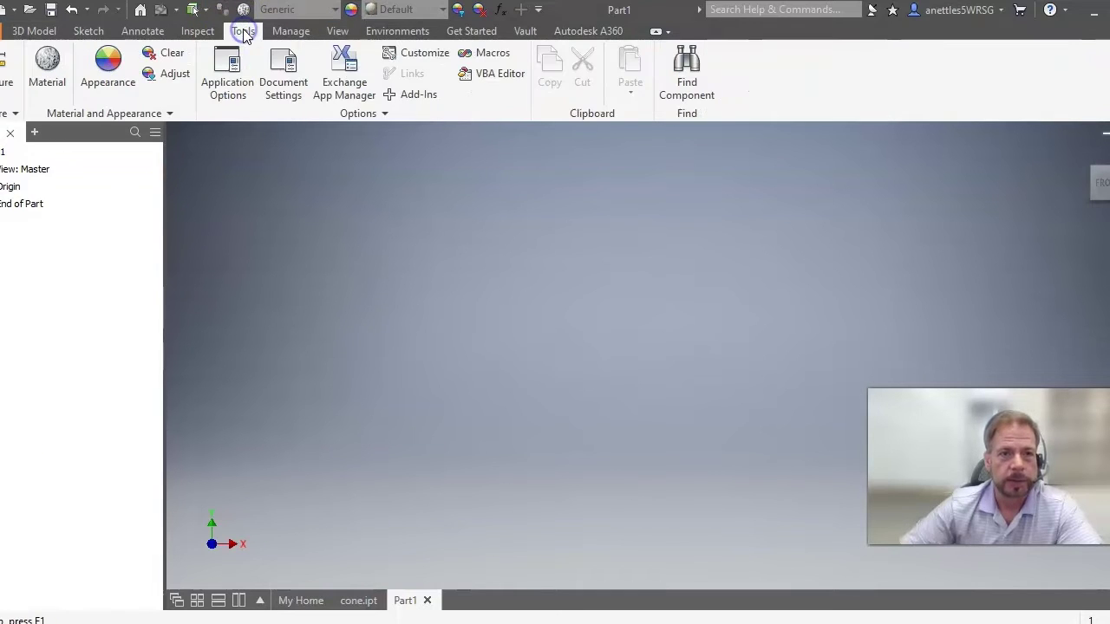
click(302, 94)
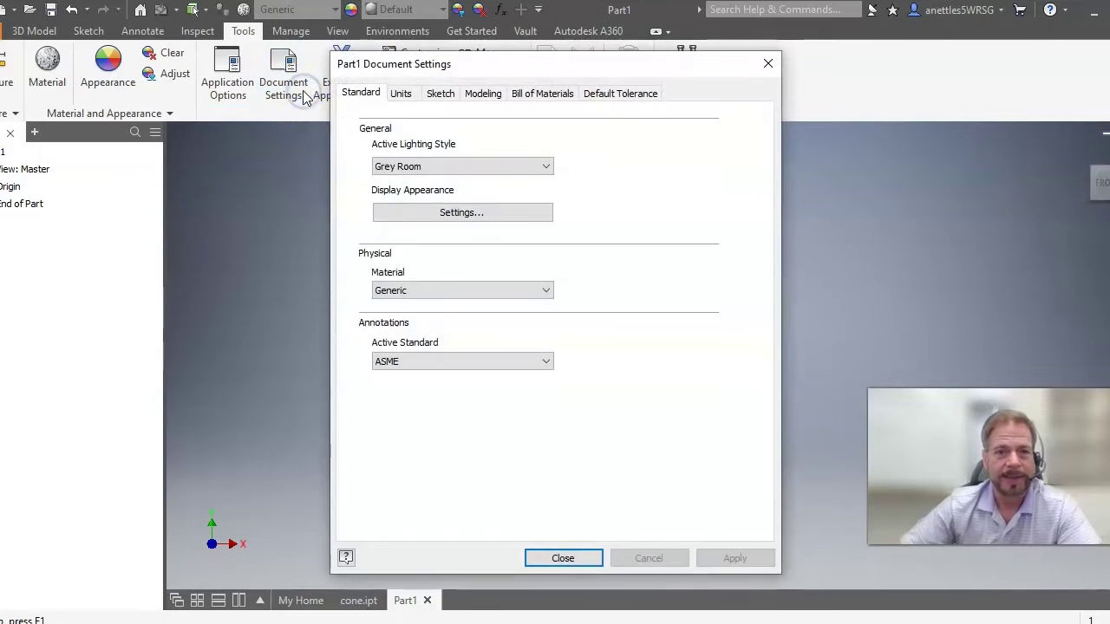
click(402, 93)
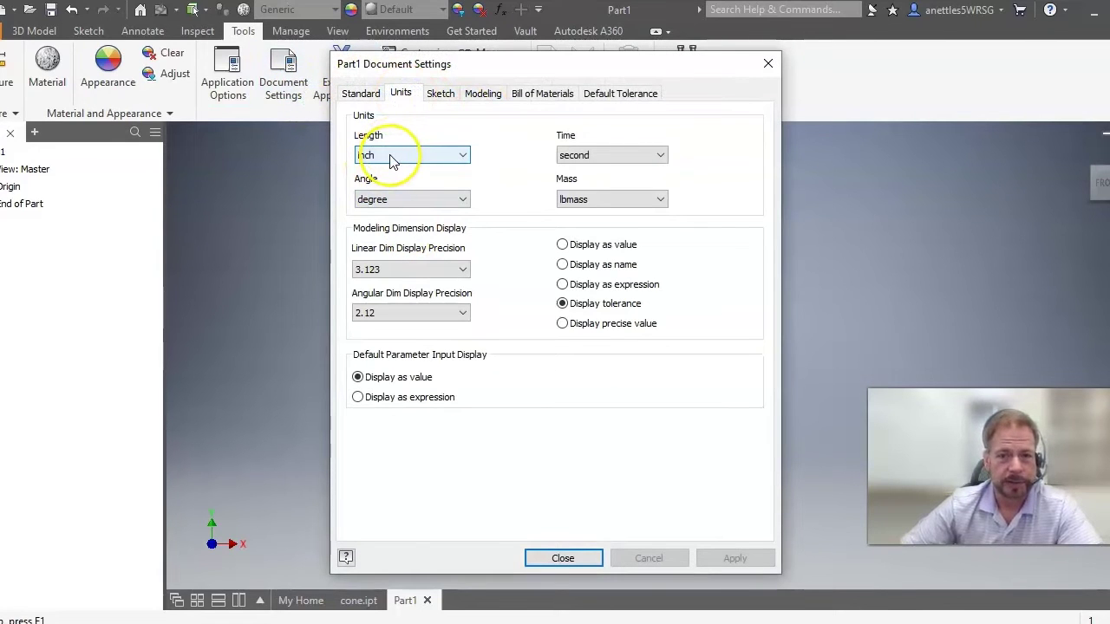
click(563, 558)
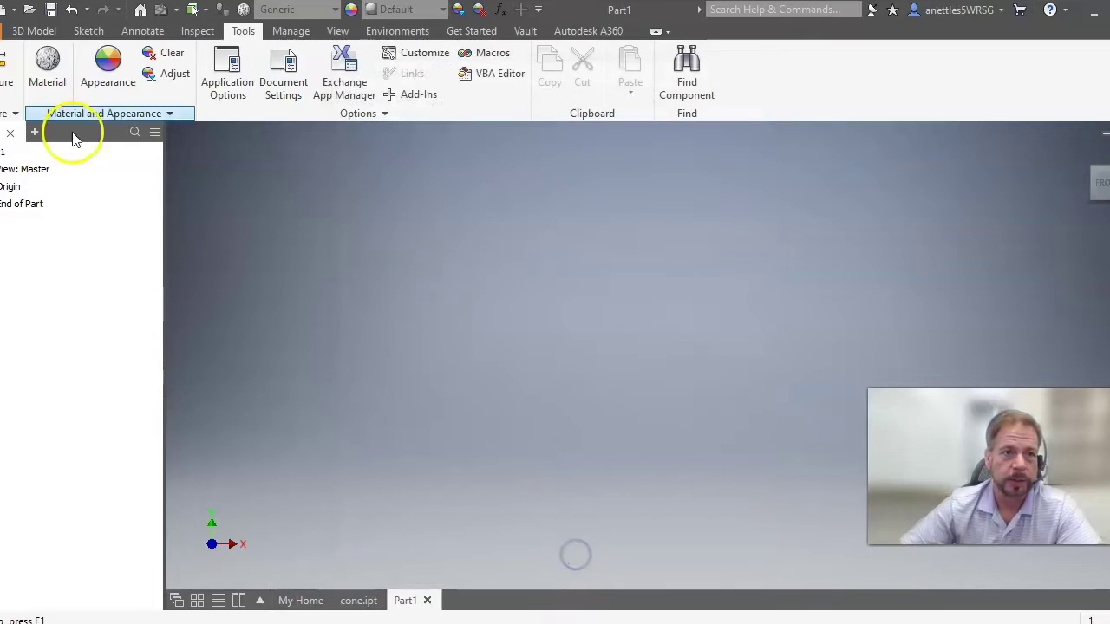
Start a 2D sketch on the horizontal XZ origin plane
click(34, 30)
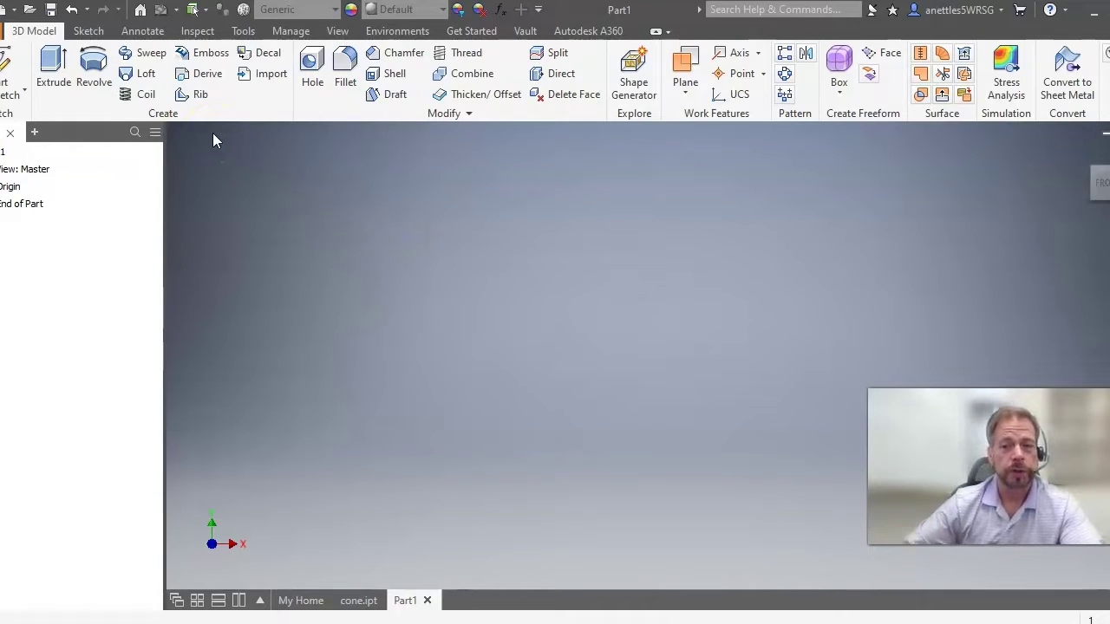
click(12, 90)
click(14, 123)
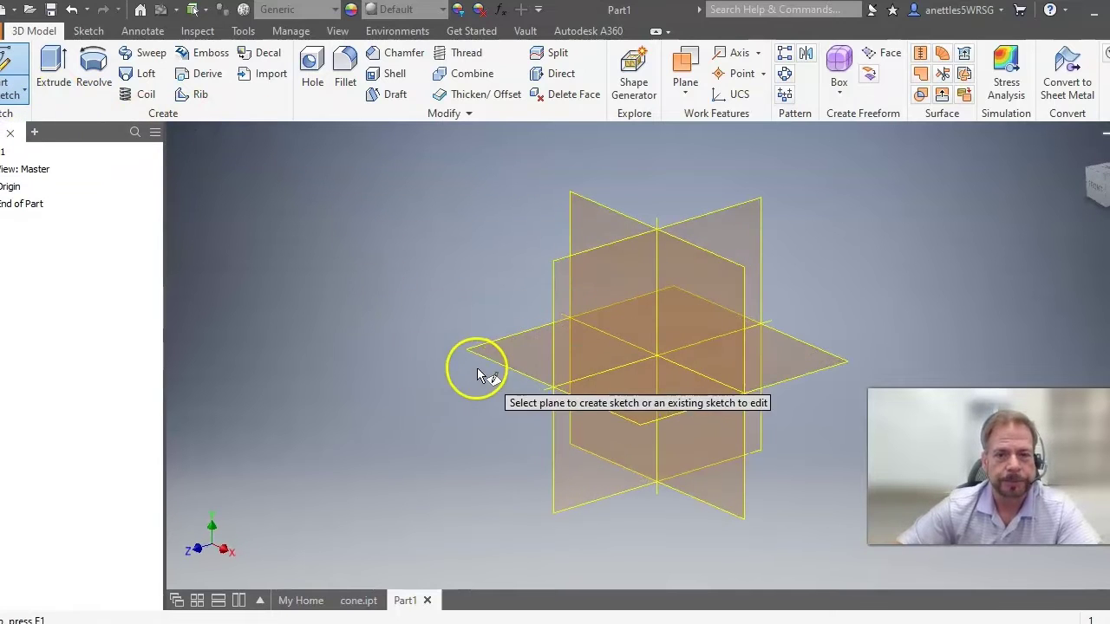
click(640, 418)
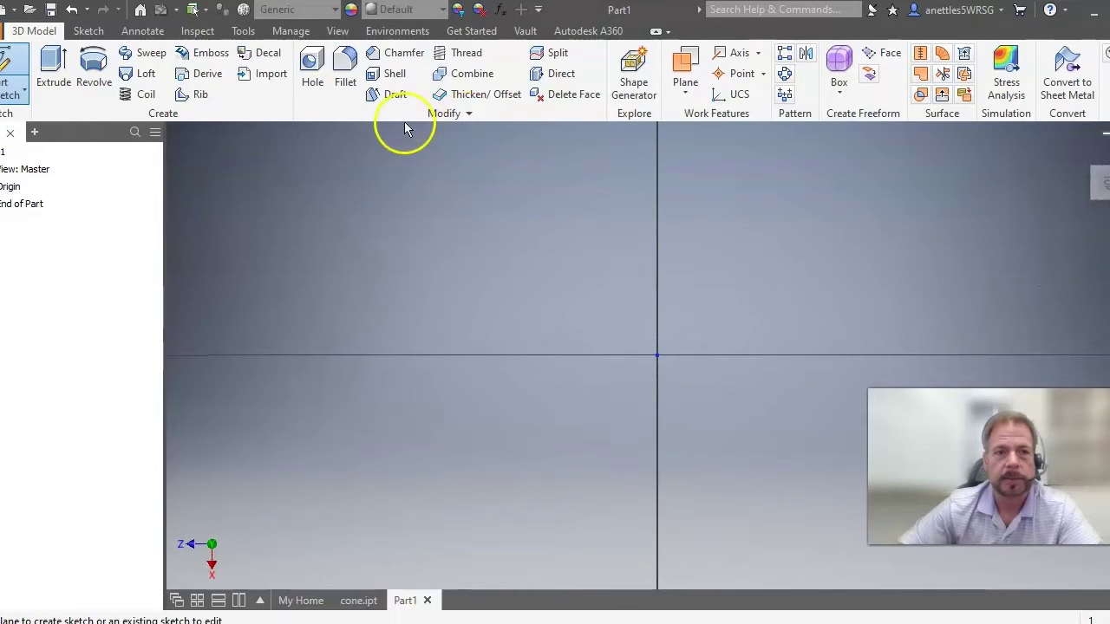
Draw an 18 in diameter circle centred on the origin and finish the sketch
click(95, 60)
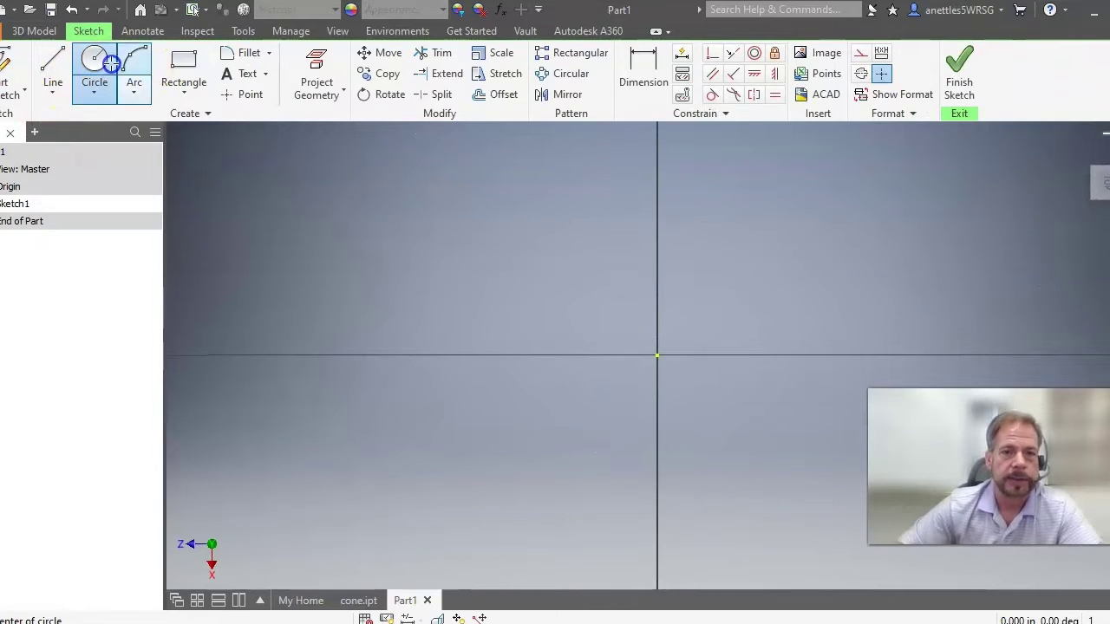
click(656, 354)
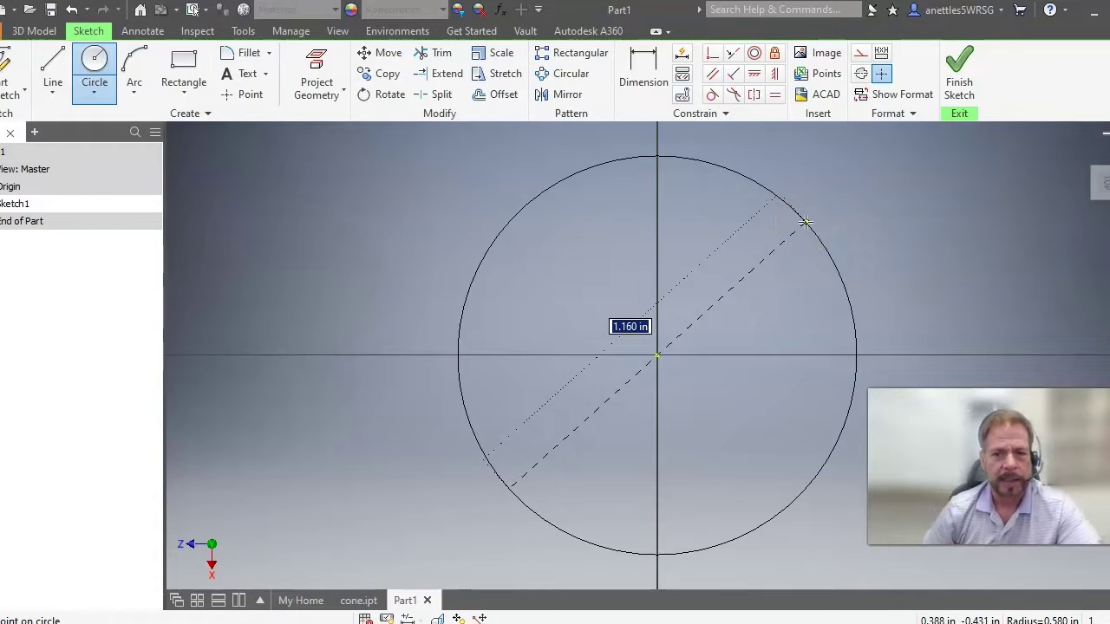
text(18)
key(Return)
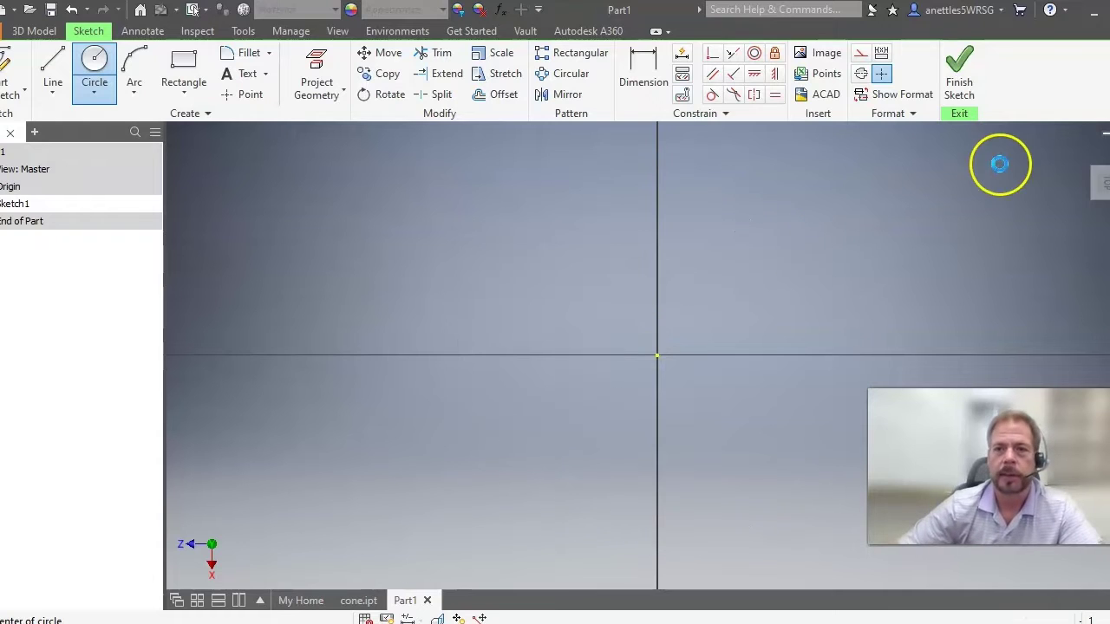
click(1105, 185)
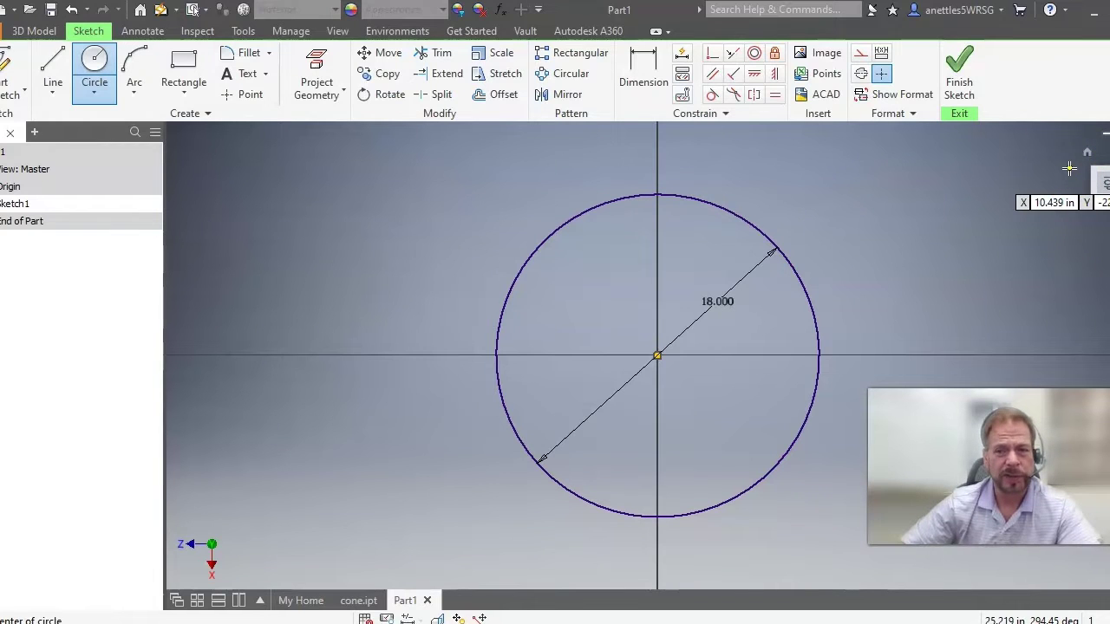
click(953, 82)
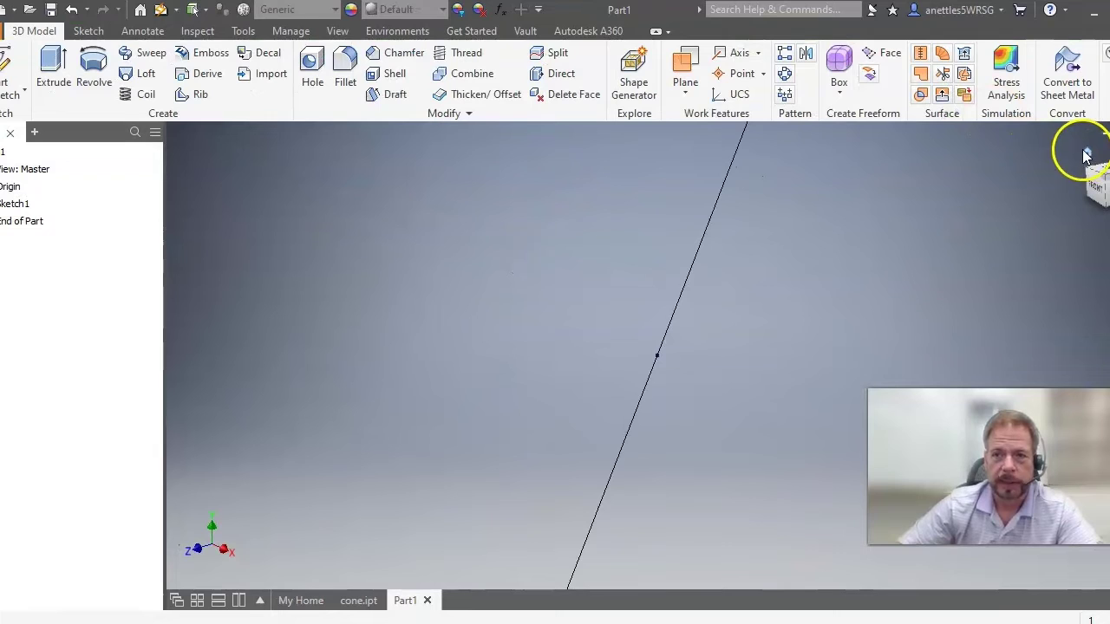
click(1087, 151)
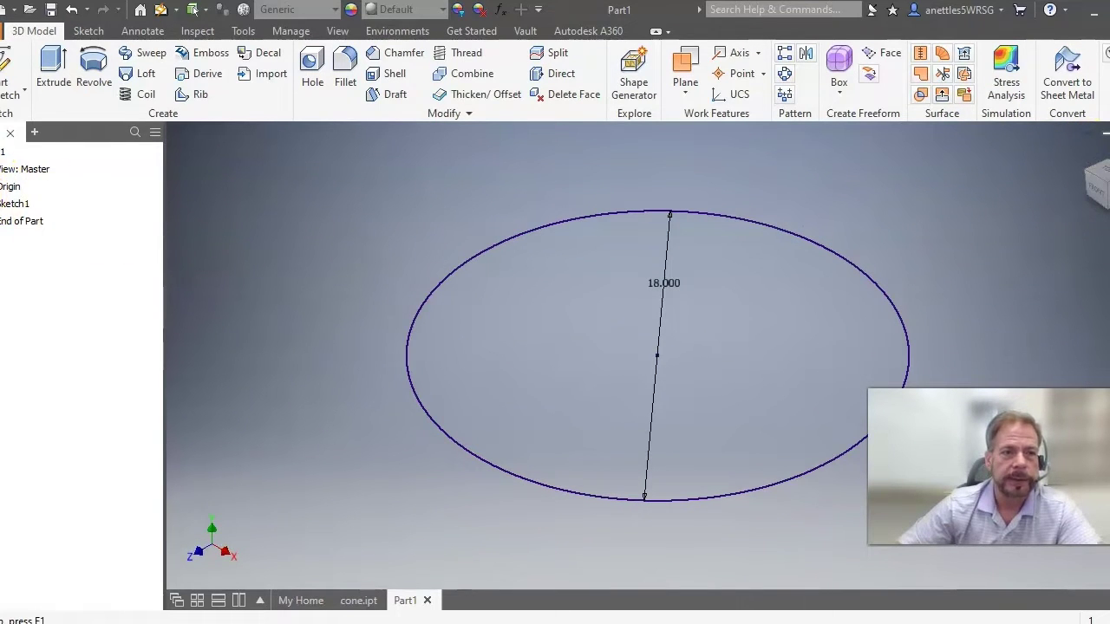
Make the XZ Plane from the Origin folder visible in the model
click(2, 186)
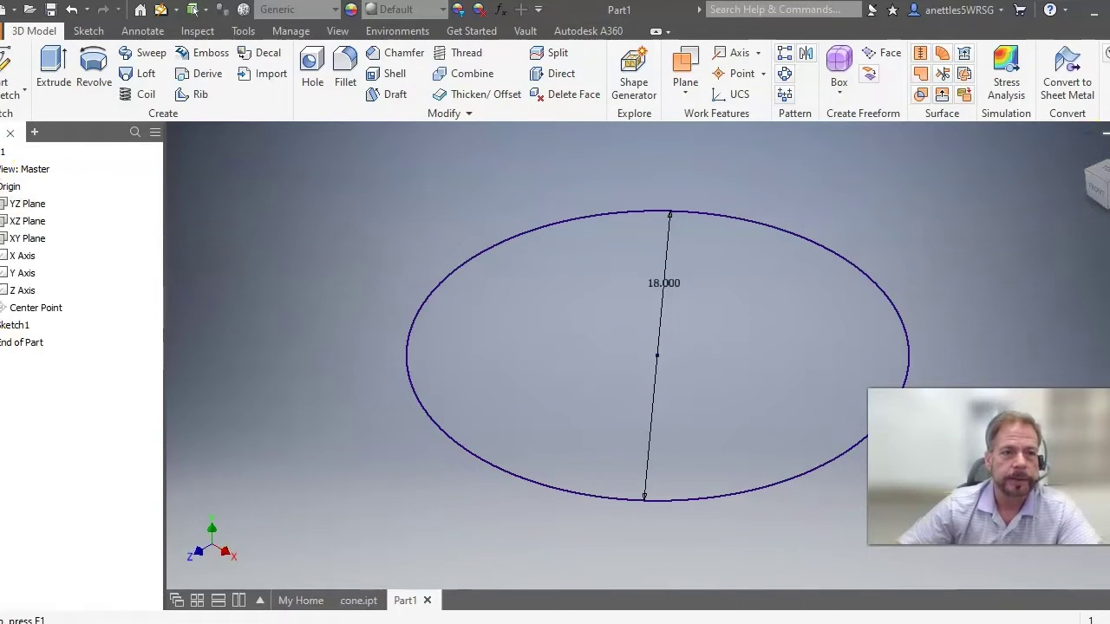
click(31, 223)
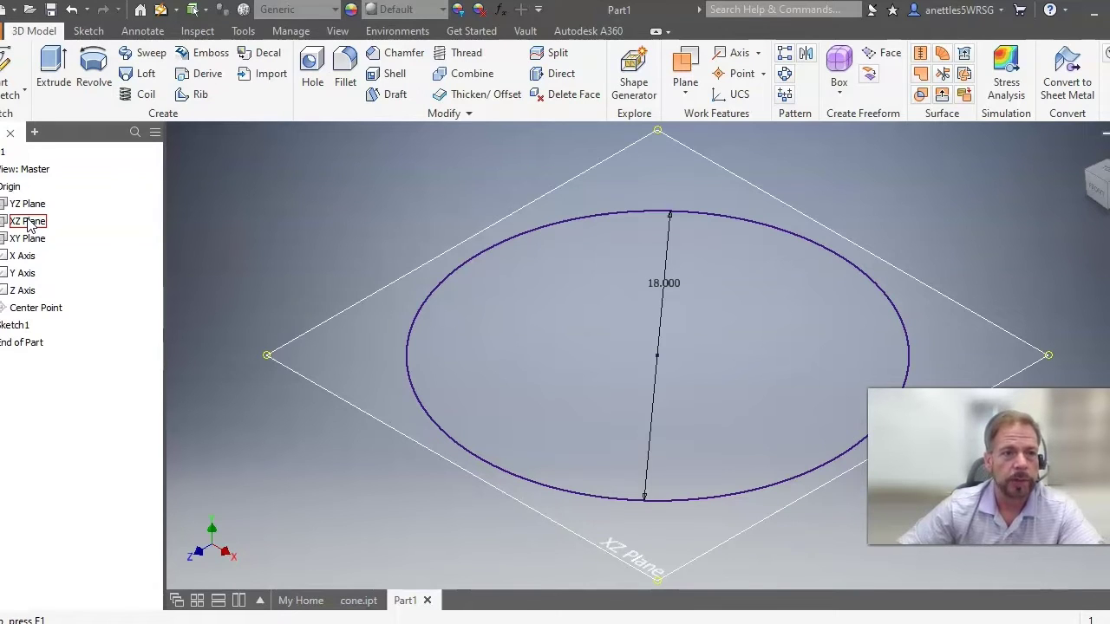
right_click(31, 223)
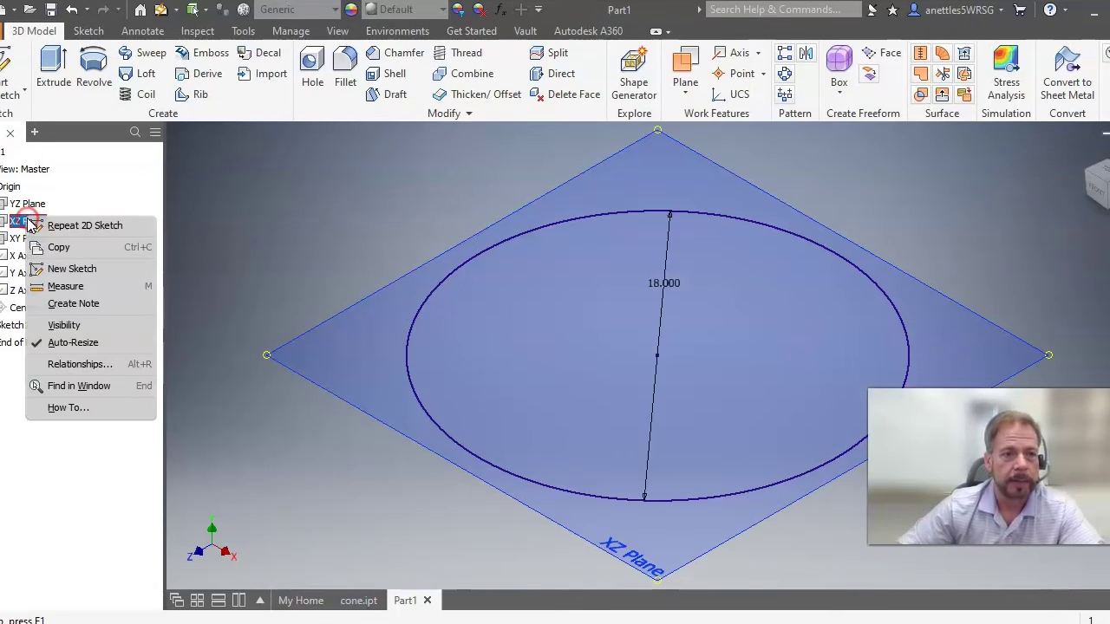
click(66, 327)
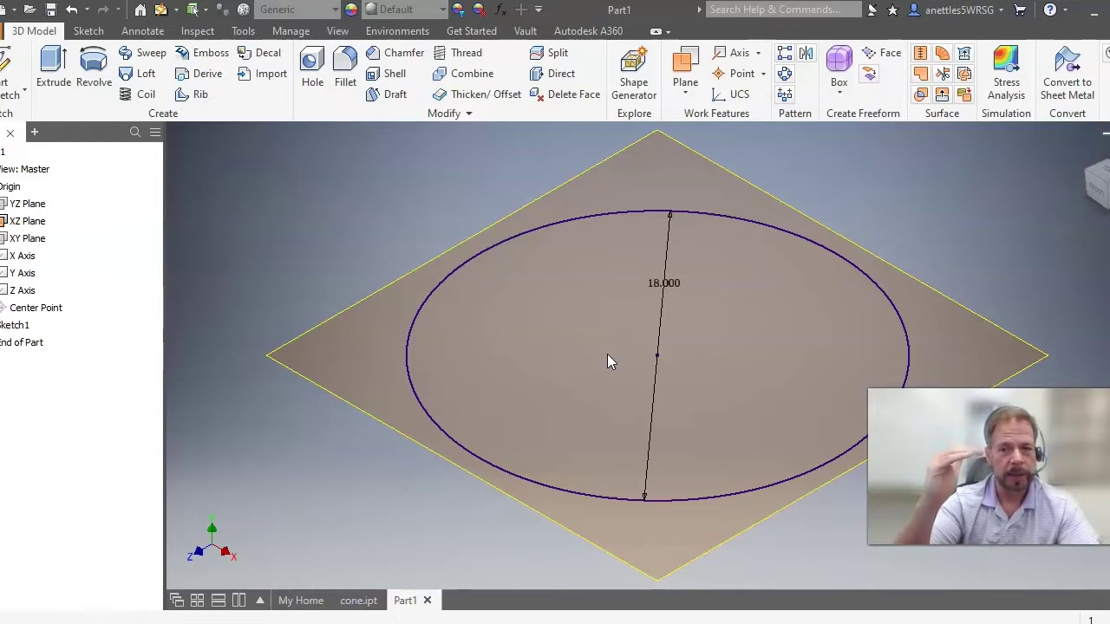
Create a work plane offset 36 in from the XZ Plane
click(686, 97)
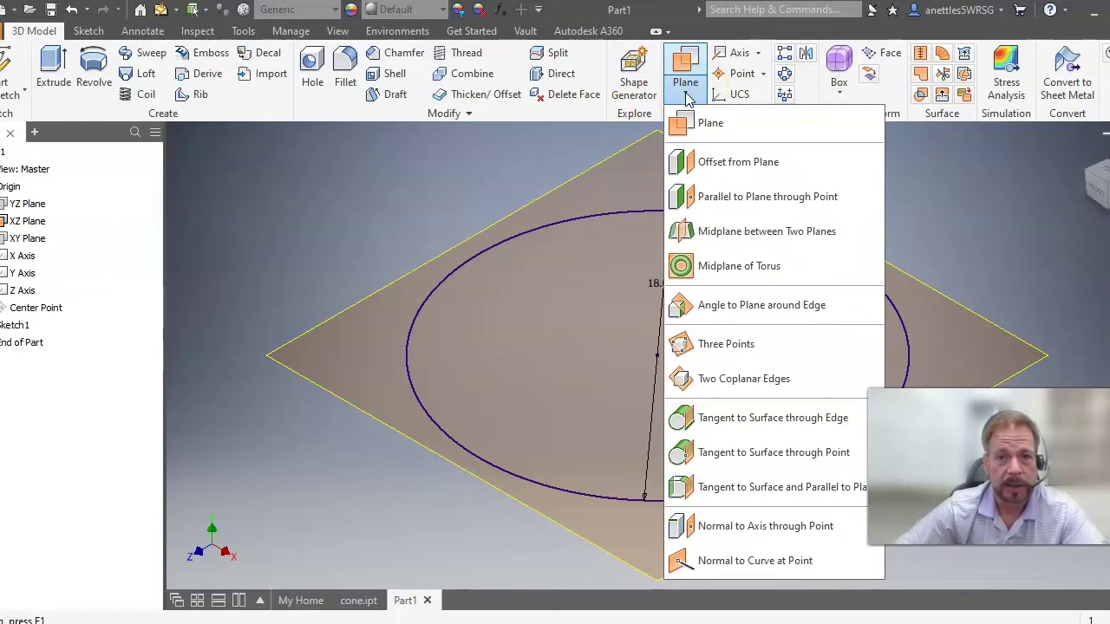
click(709, 161)
click(709, 162)
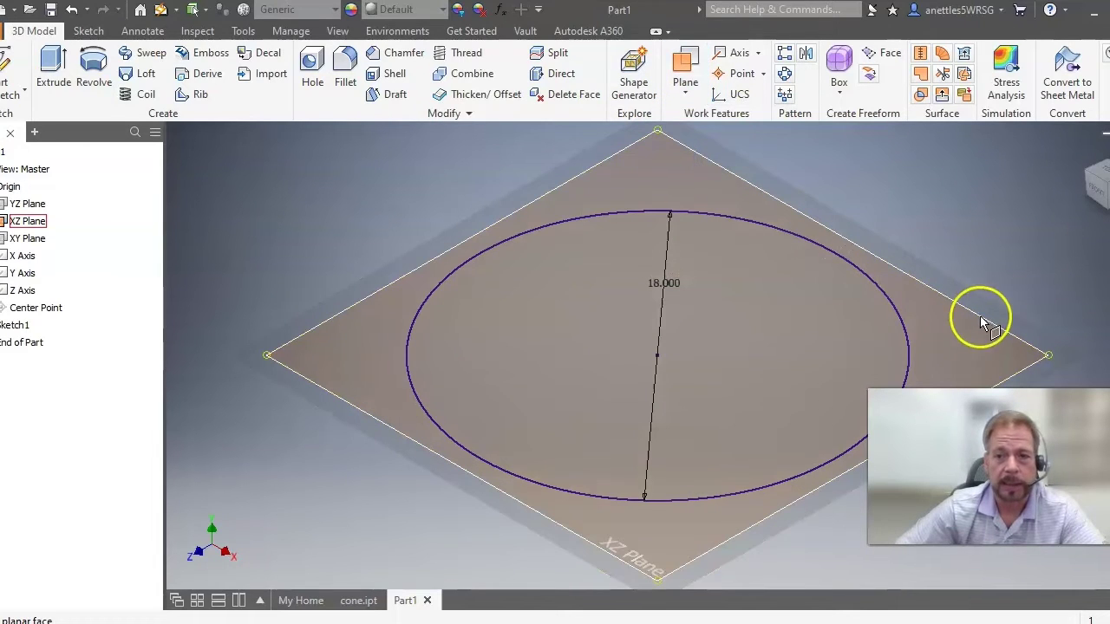
click(1018, 345)
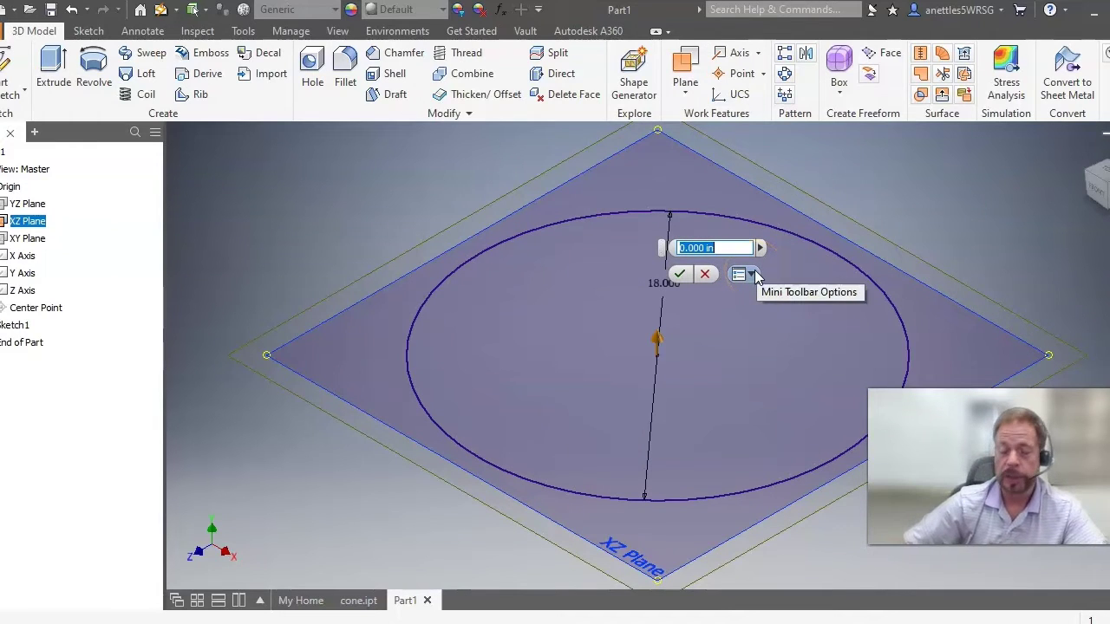
click(746, 247)
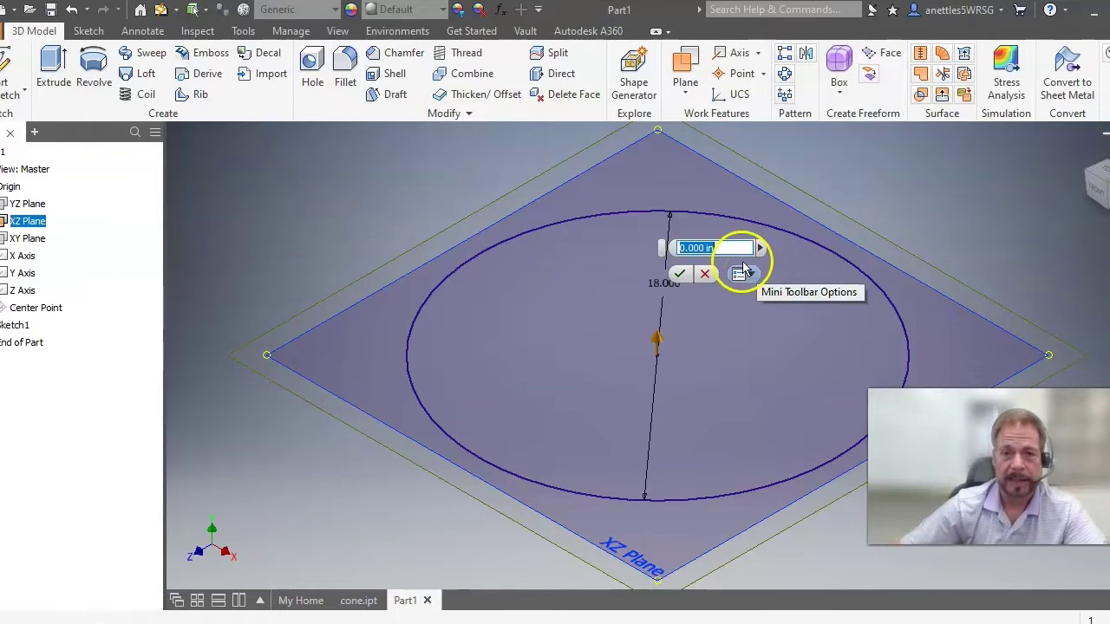
text(36)
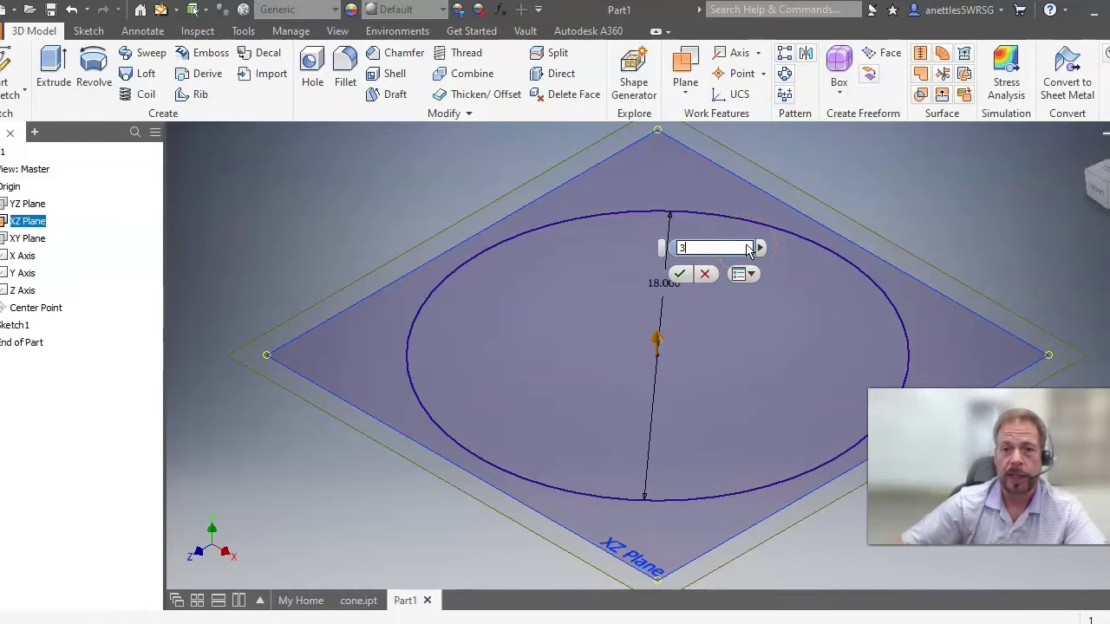
click(680, 274)
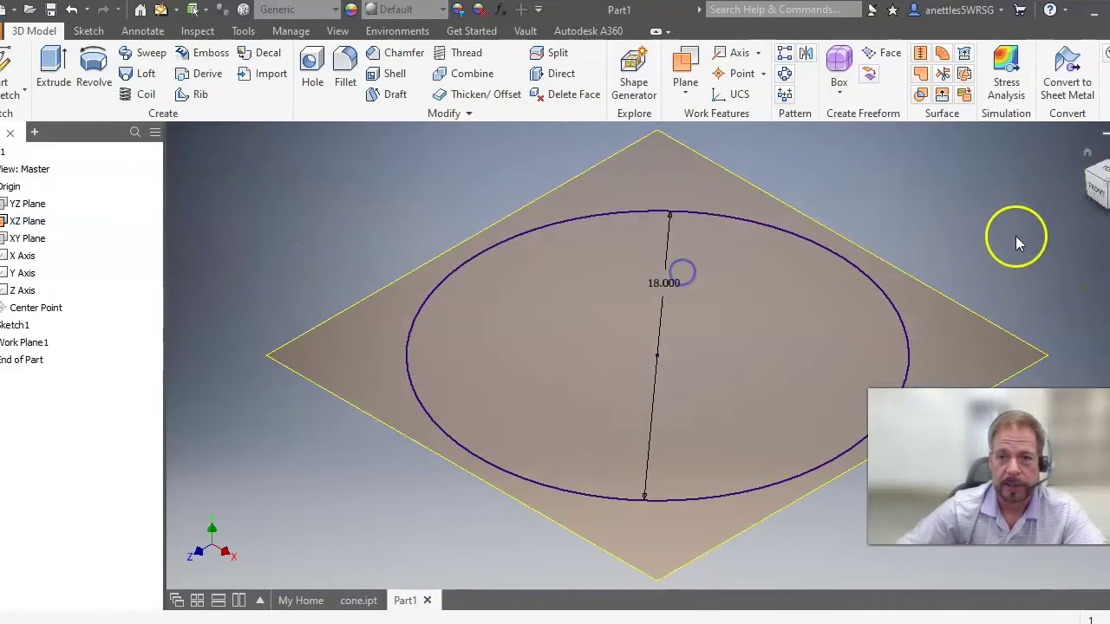
click(1086, 154)
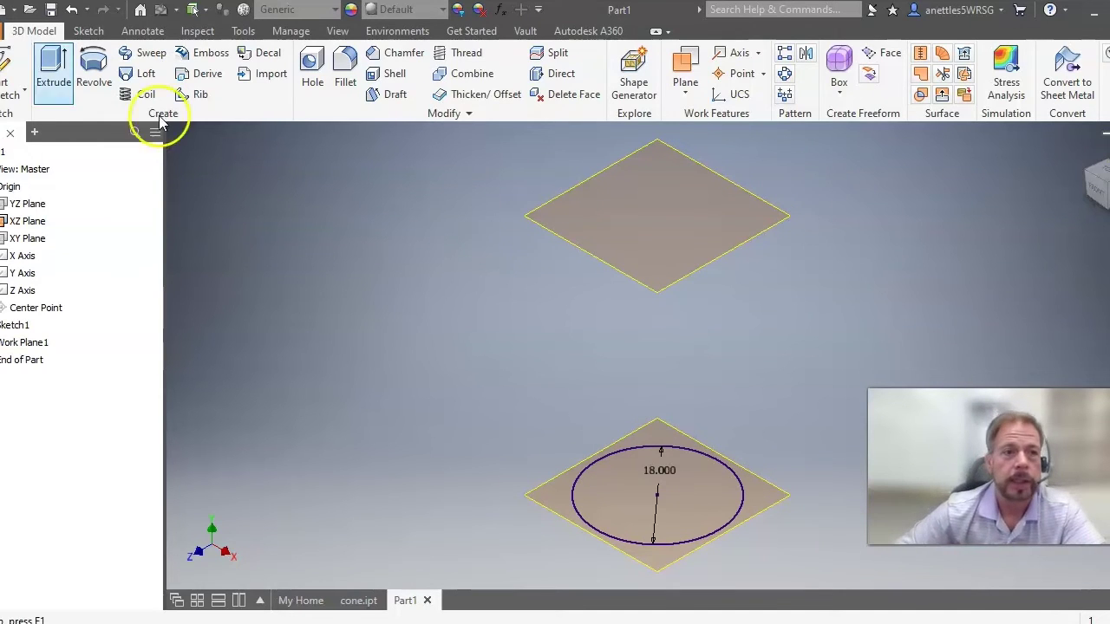
Sketch a 2 in diameter circle centred on the origin on the upper offset work plane and finish the sketch
click(12, 96)
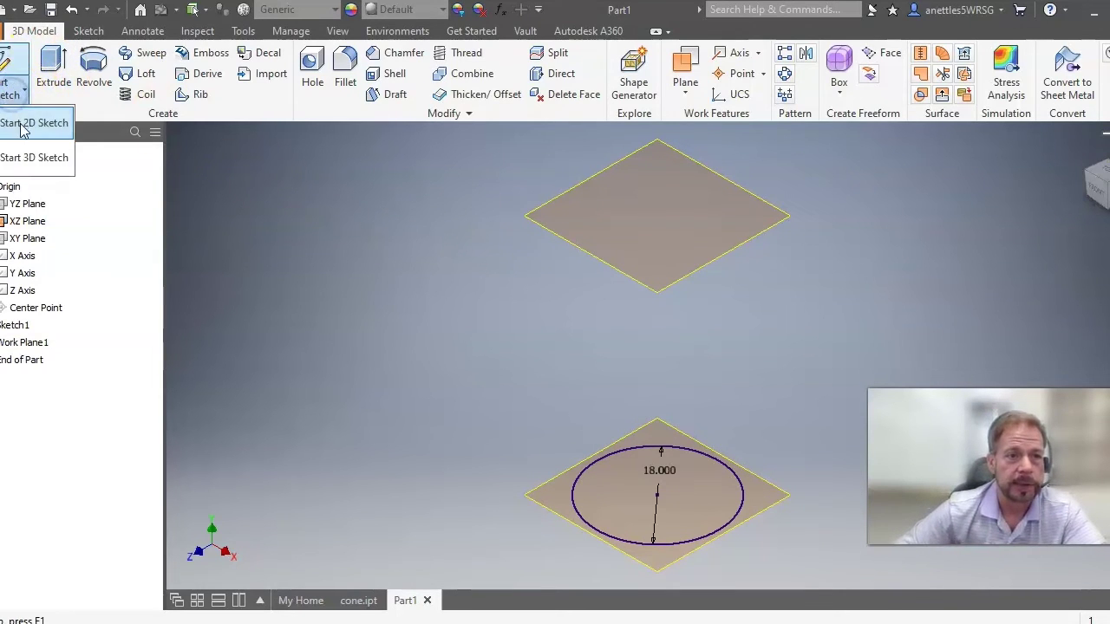
click(26, 124)
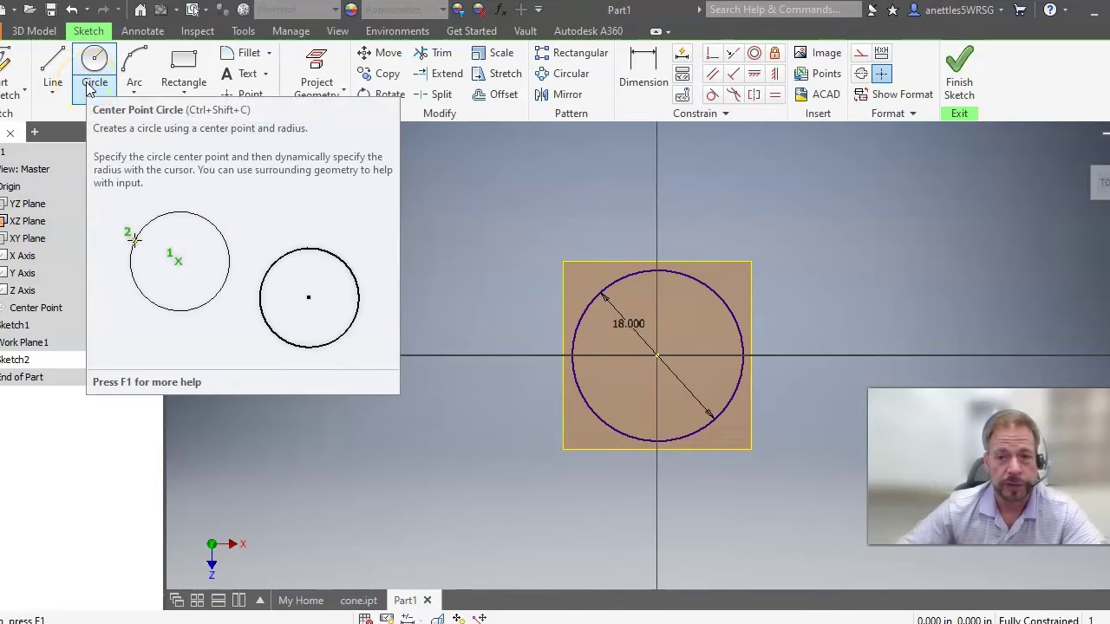
click(94, 90)
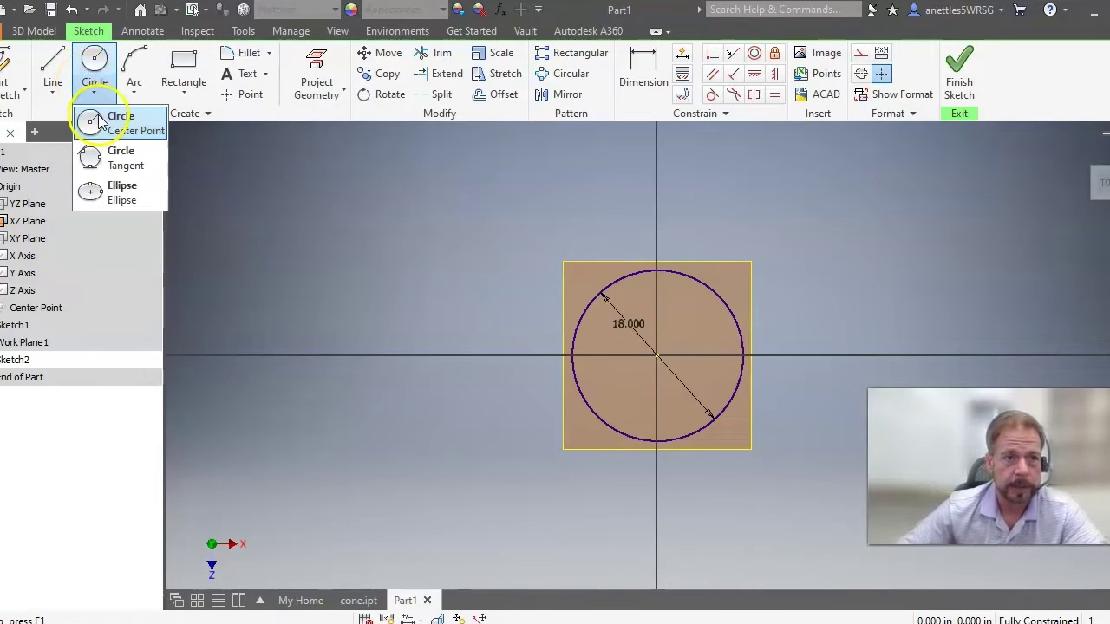
click(102, 116)
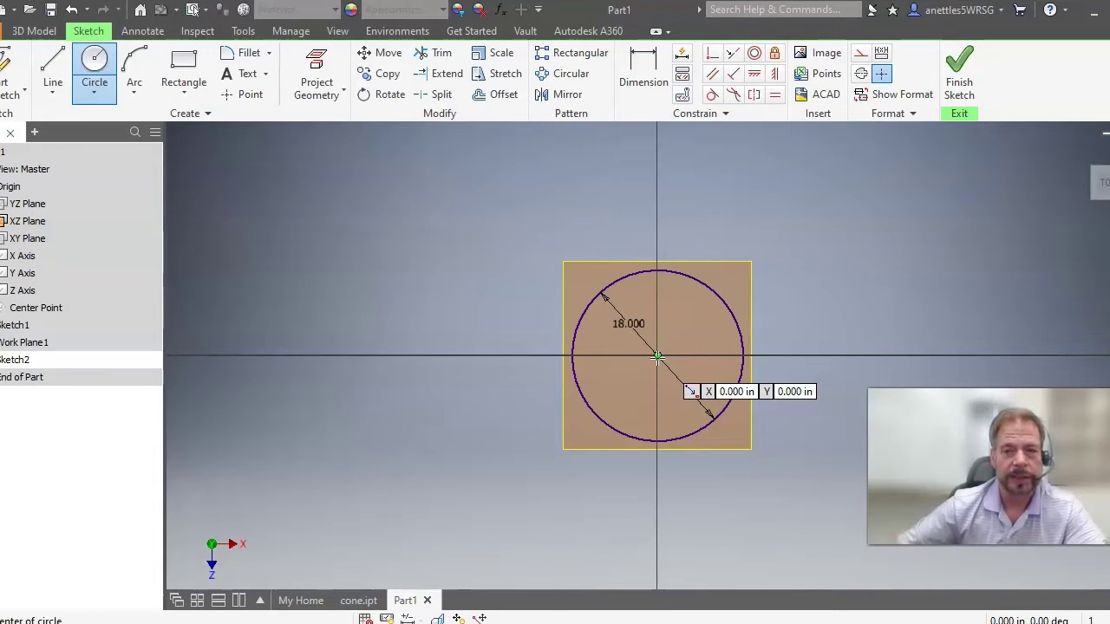
click(658, 356)
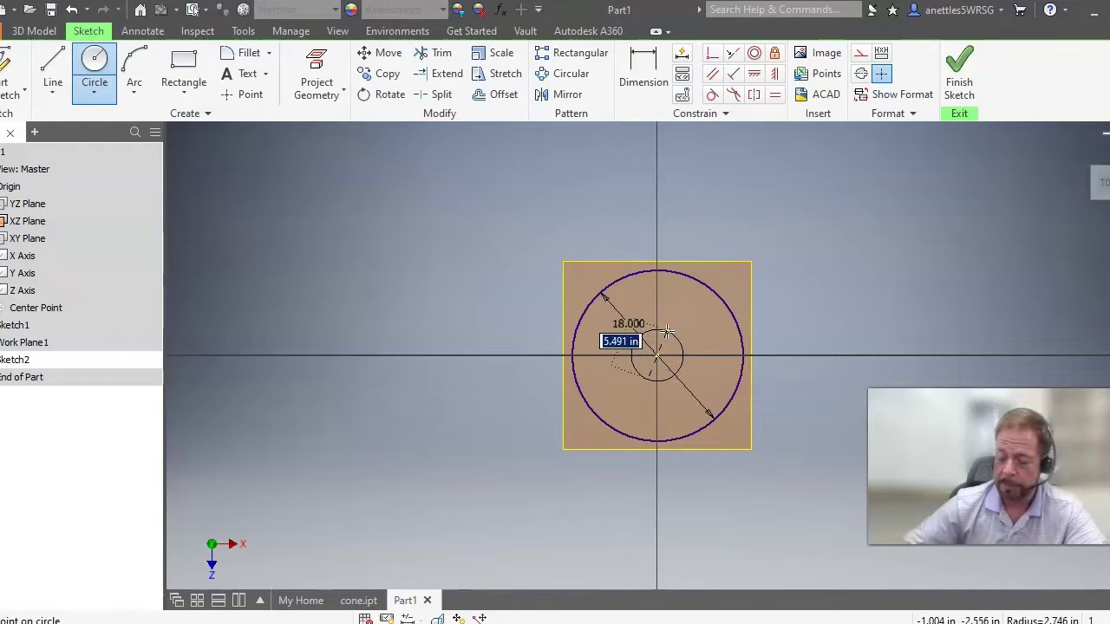
text(2)
key(Return)
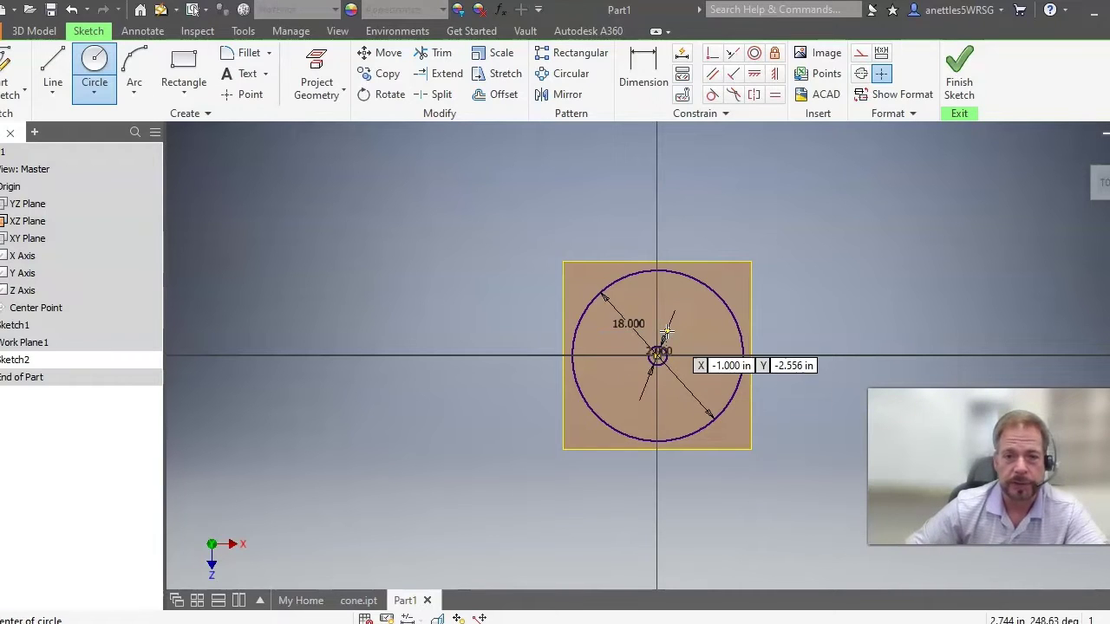
click(960, 80)
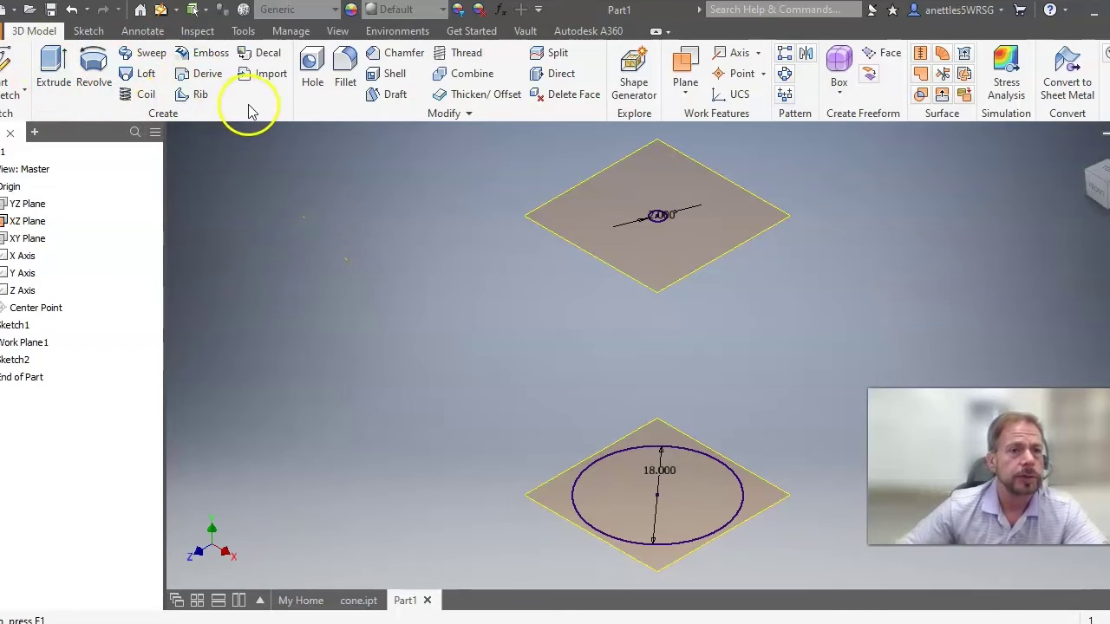
Loft a solid between the 18 in circle on the base plane and the small circle on the upper work plane
click(147, 75)
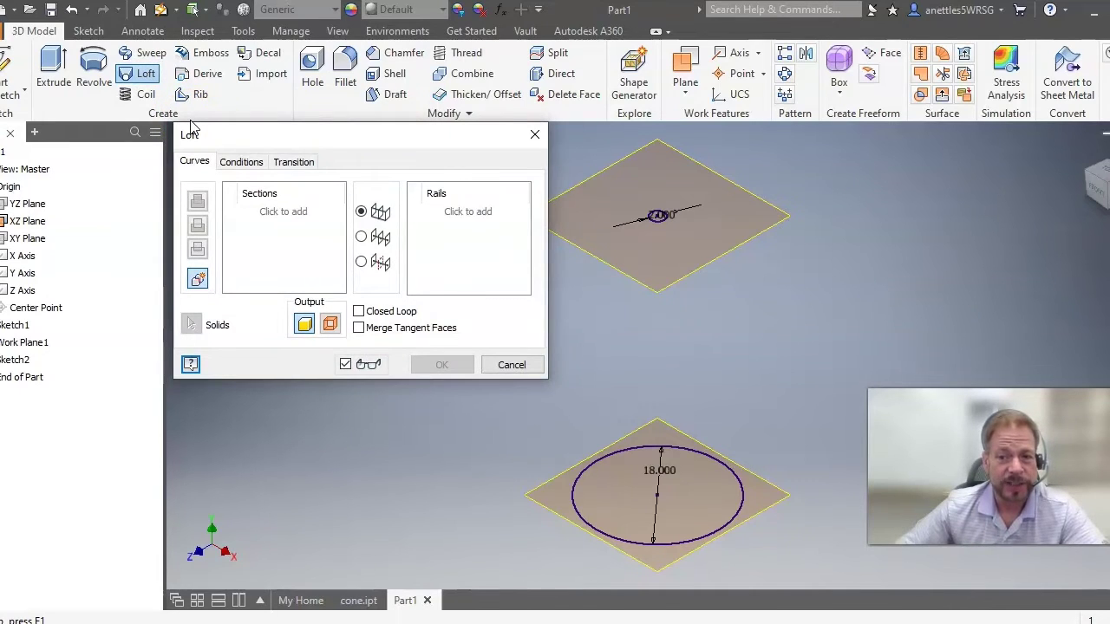
click(290, 215)
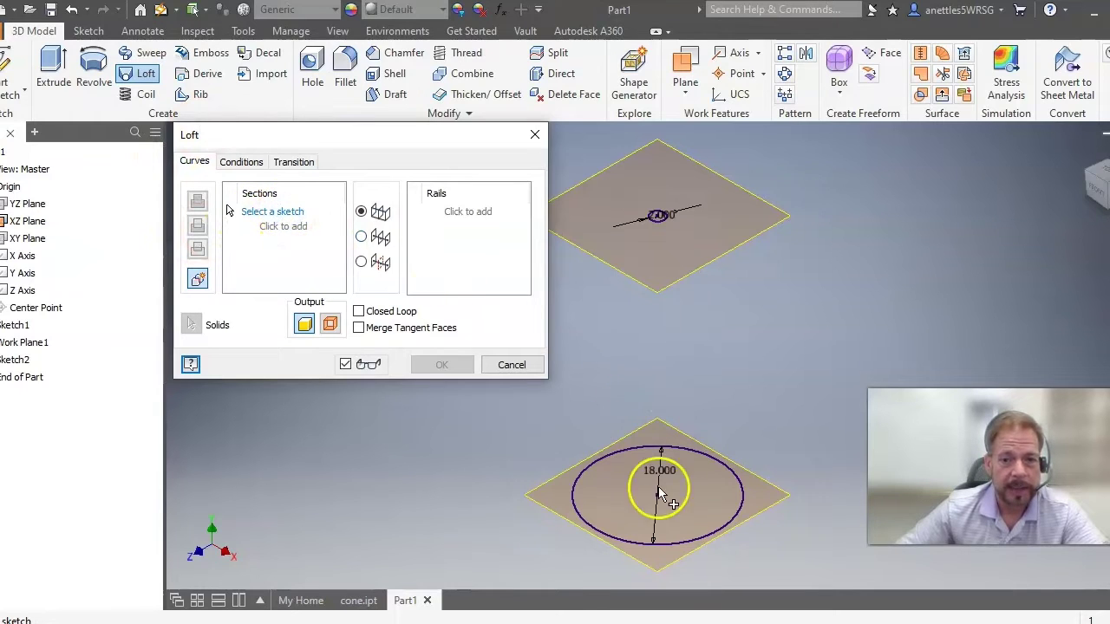
click(672, 544)
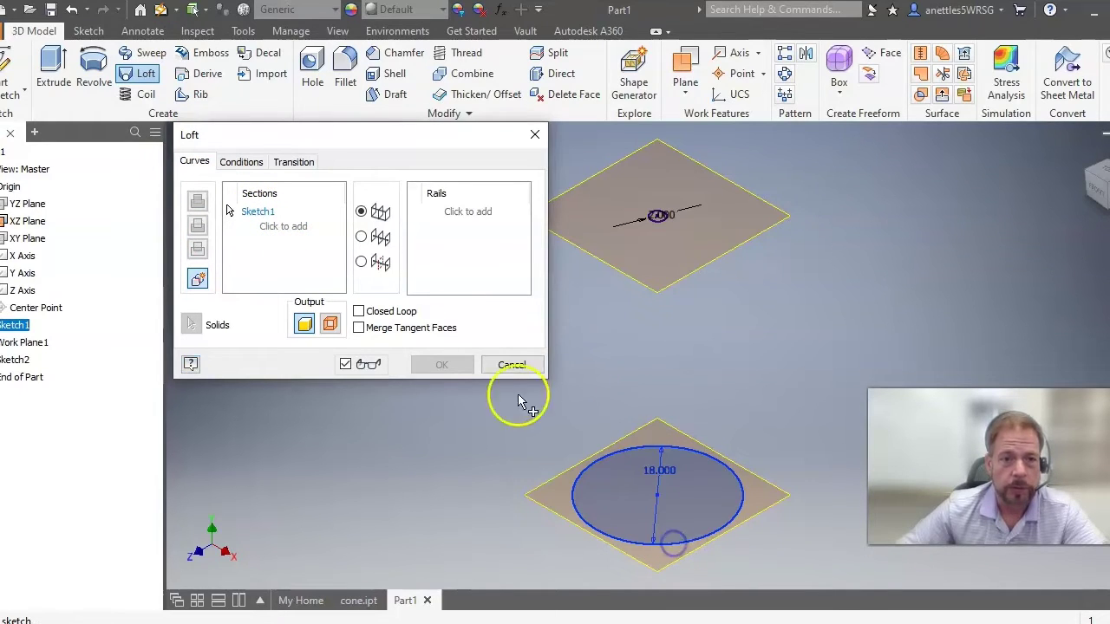
click(279, 226)
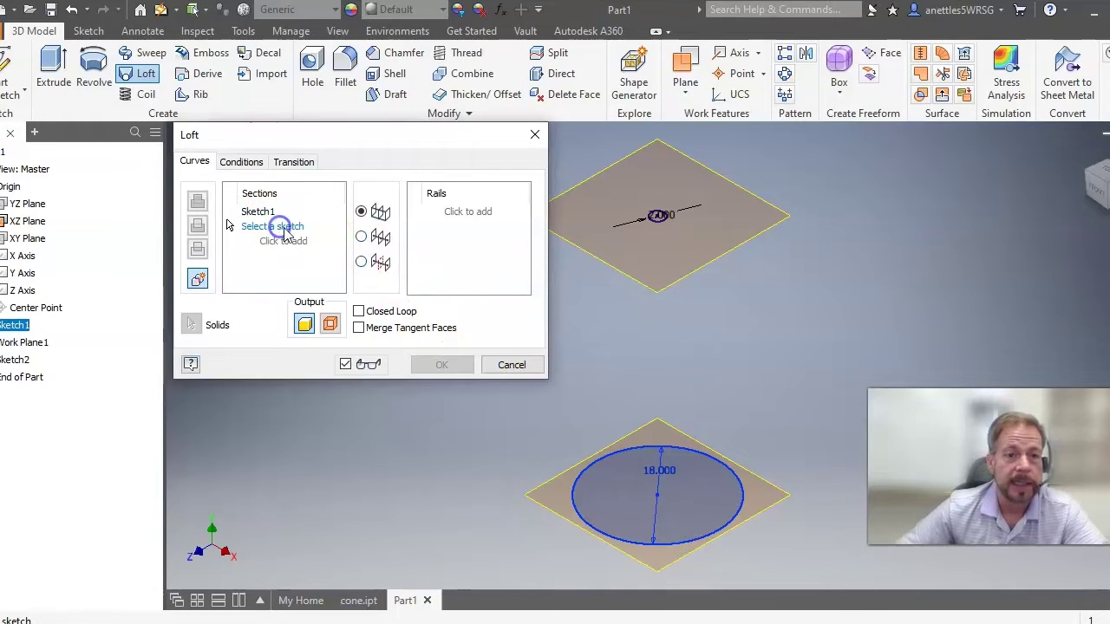
click(657, 224)
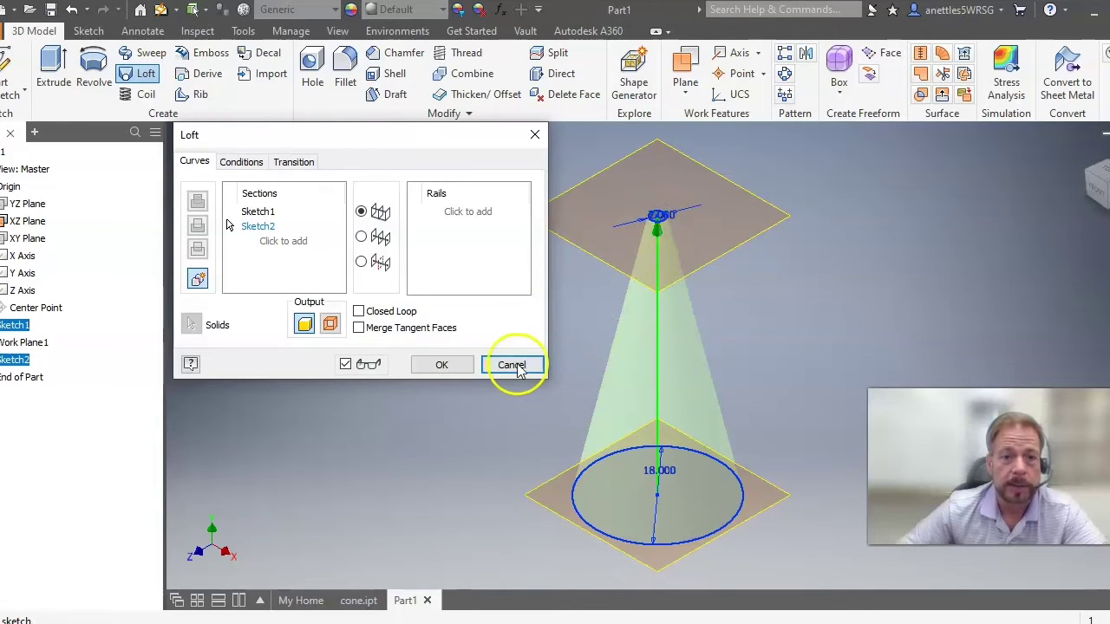
click(442, 365)
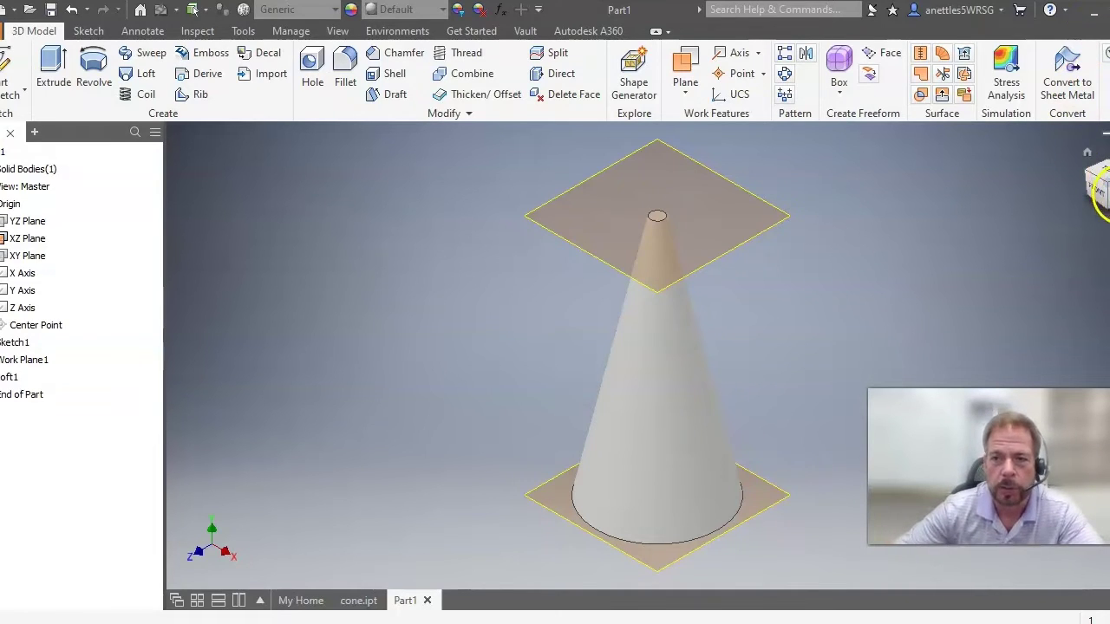
Shell the cone with a 0.25 in wall thickness, removing its large bottom face
click(1099, 185)
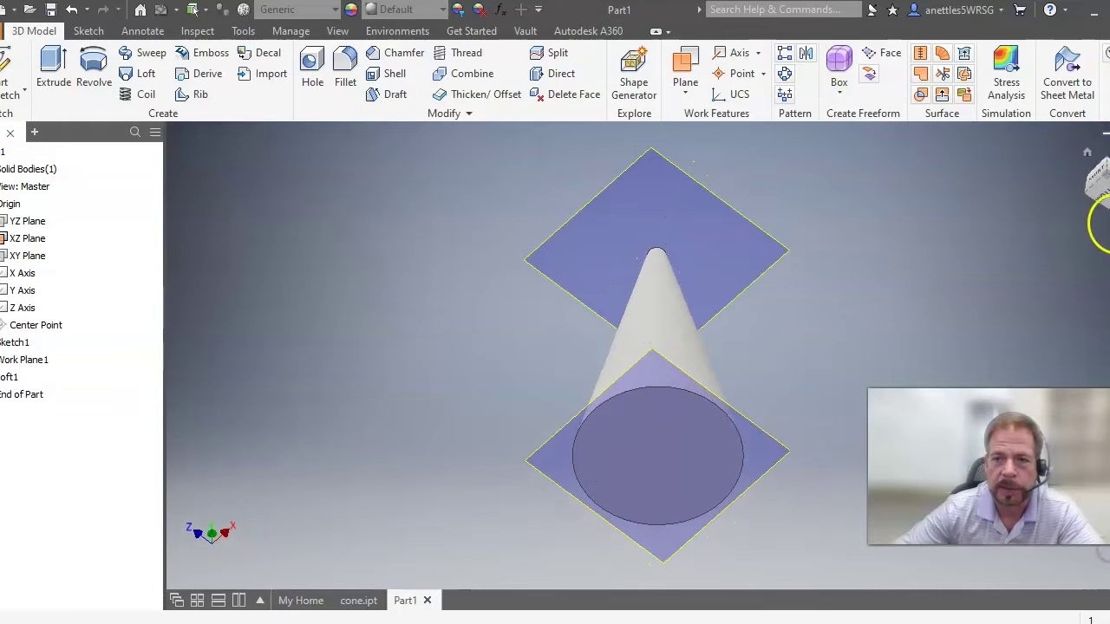
click(1094, 179)
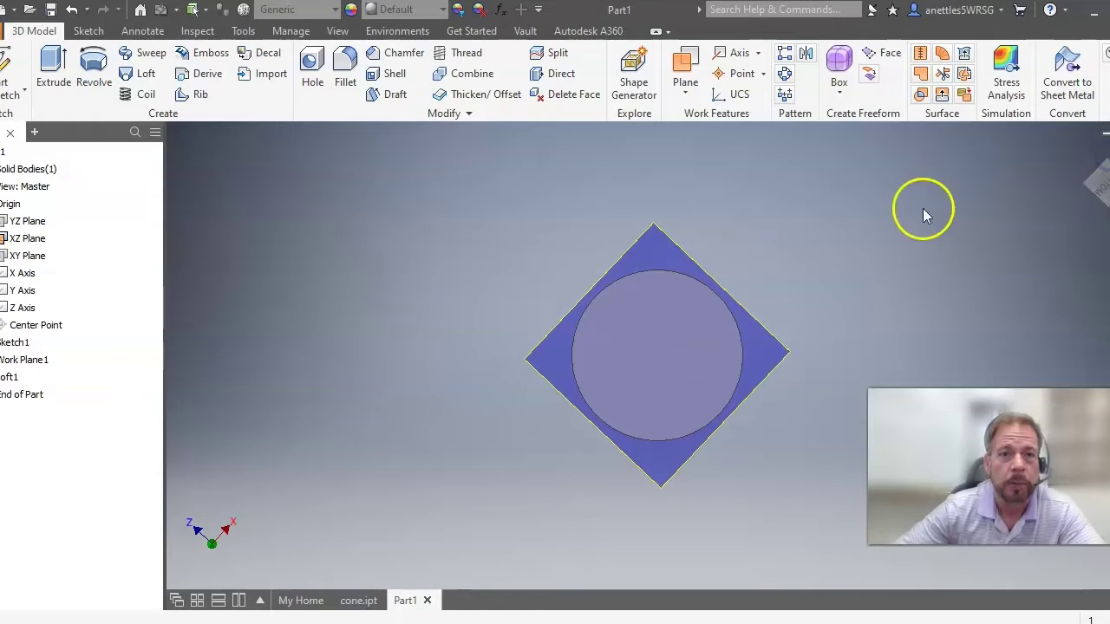
click(391, 75)
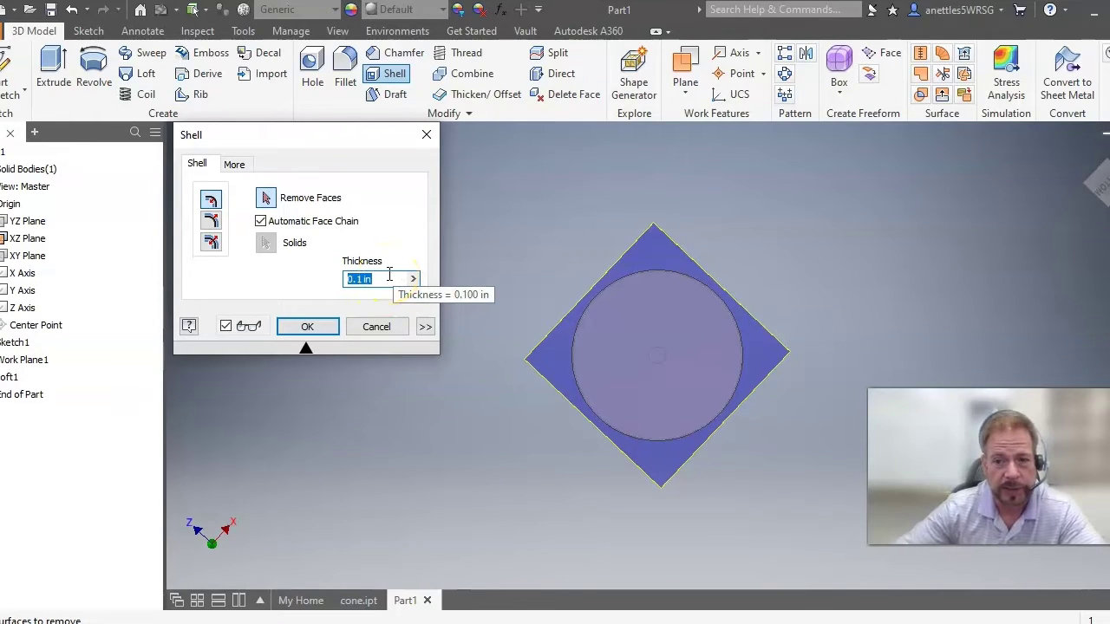
text(0.25)
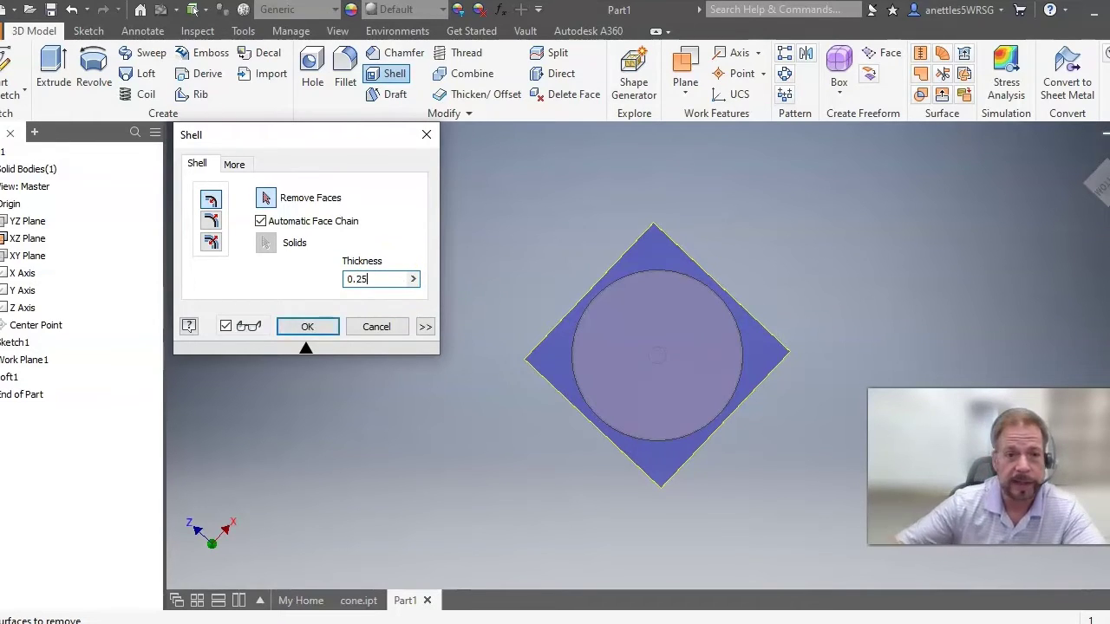
click(661, 358)
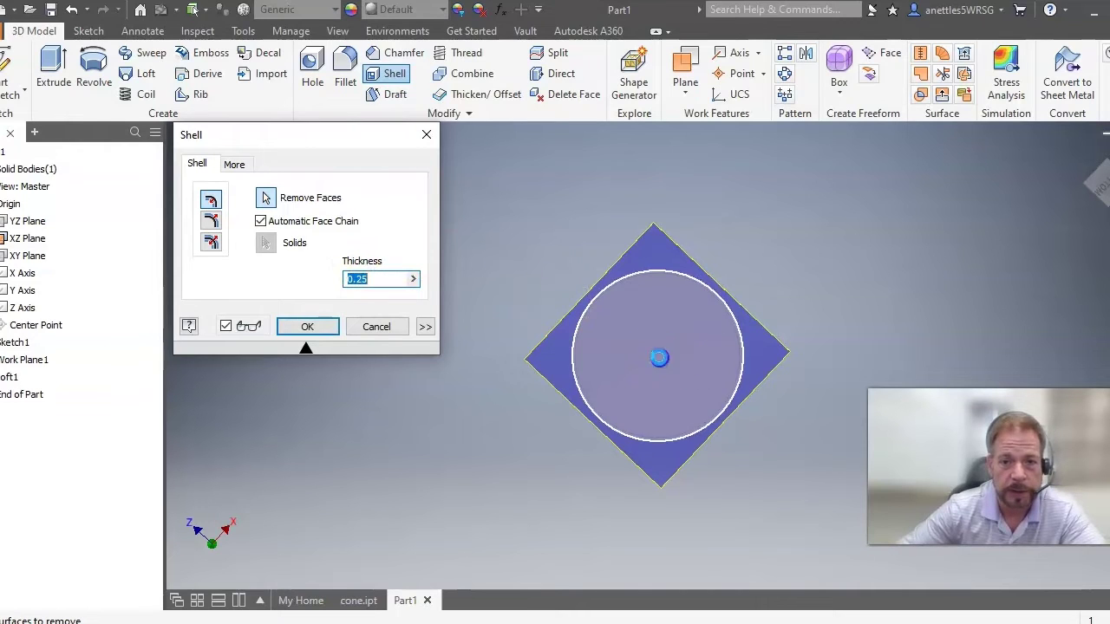
click(307, 327)
Sketch a 1.75 in diameter circle centred on the origin at the cone's top end and finish the sketch
mouse_move(1094, 102)
mouse_down()
mouse_move(1104, 228)
mouse_move(1103, 198)
mouse_move(1101, 236)
mouse_move(1077, 255)
mouse_move(1090, 300)
mouse_move(1084, 252)
mouse_move(1099, 260)
mouse_move(1099, 299)
mouse_up()
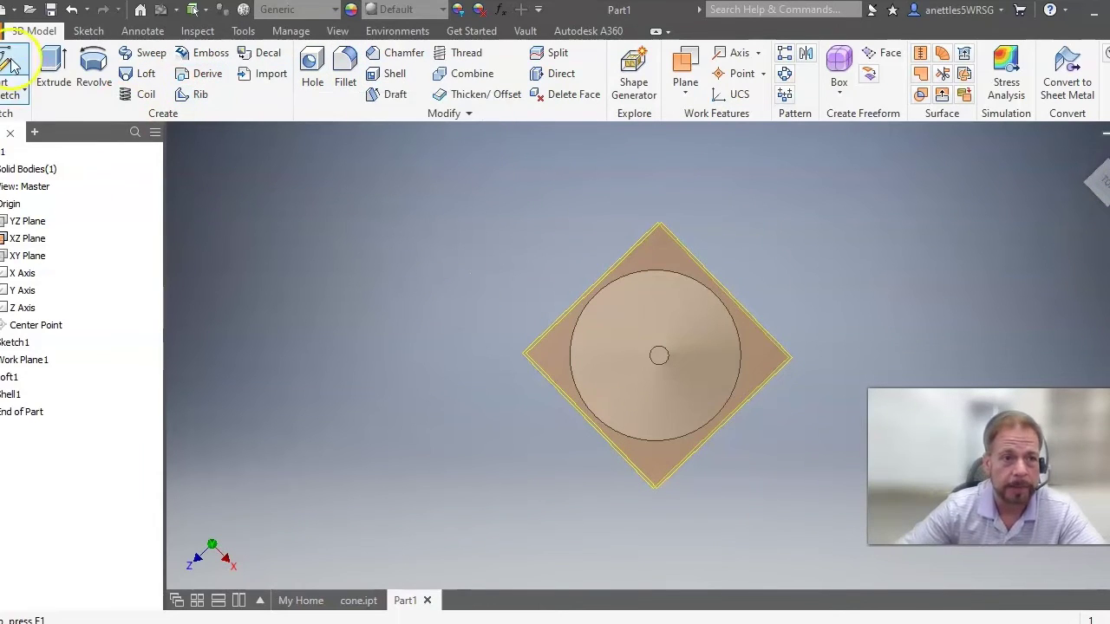
click(8, 95)
click(26, 120)
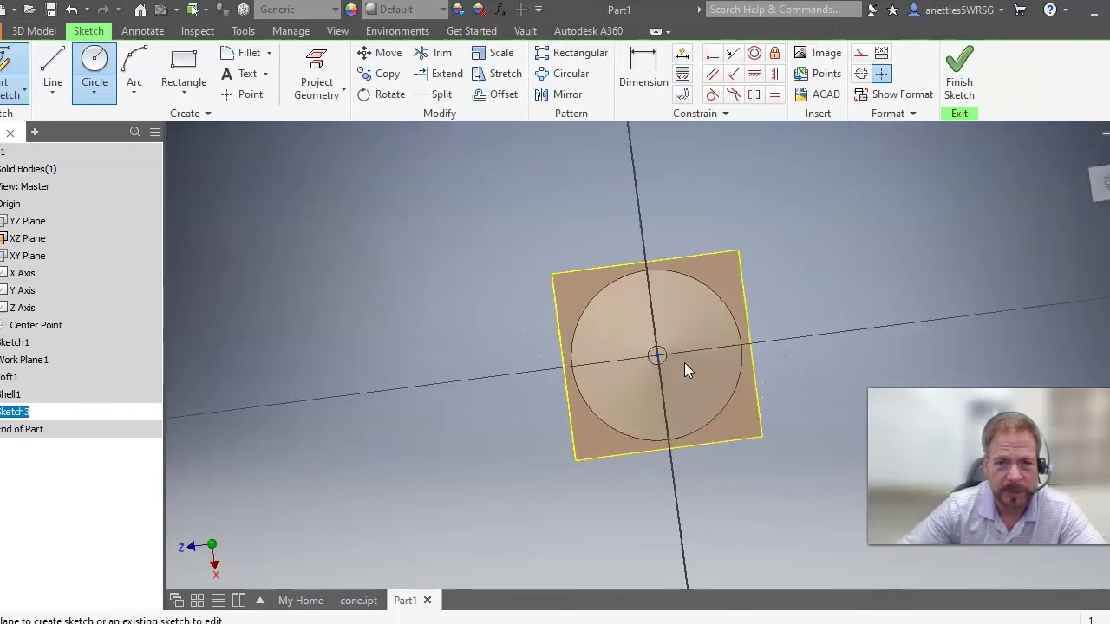
scroll(692, 362, down, 6)
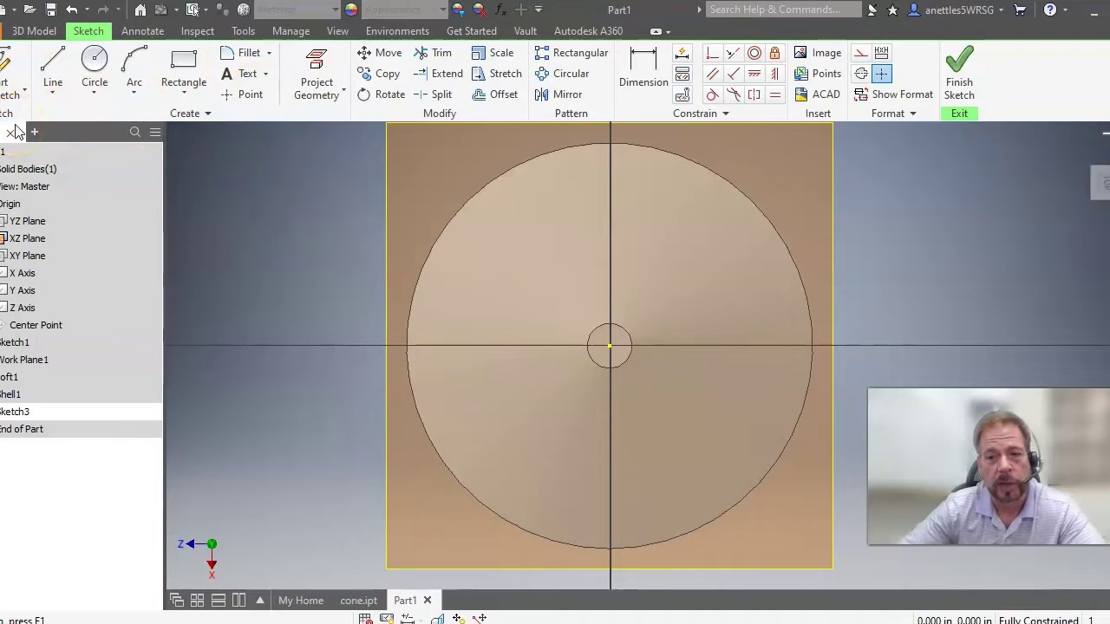
click(87, 87)
click(100, 123)
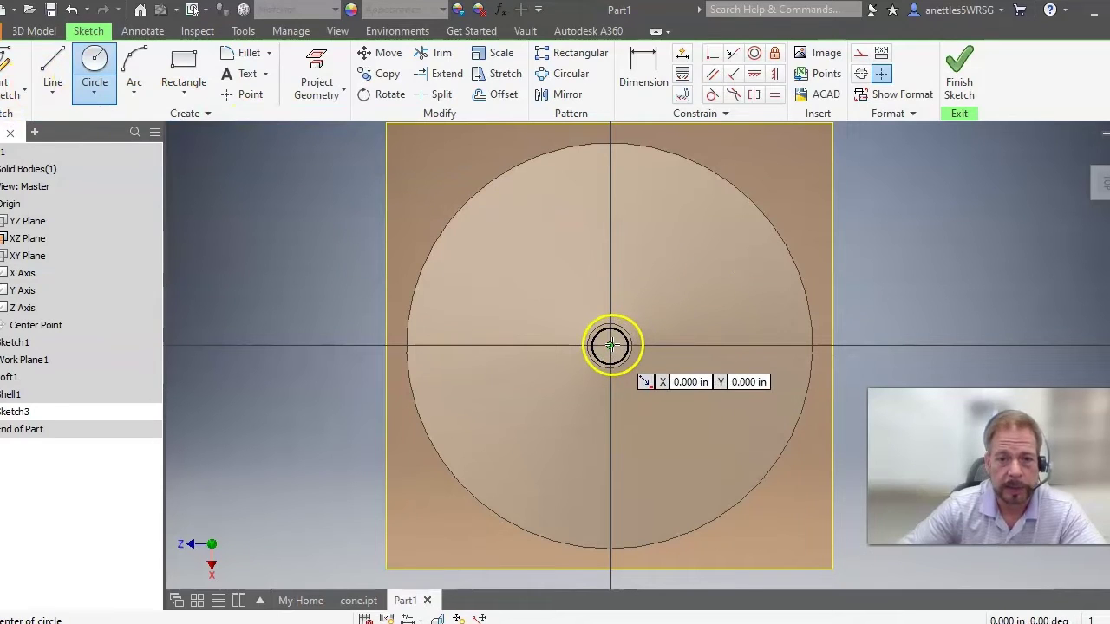
click(610, 346)
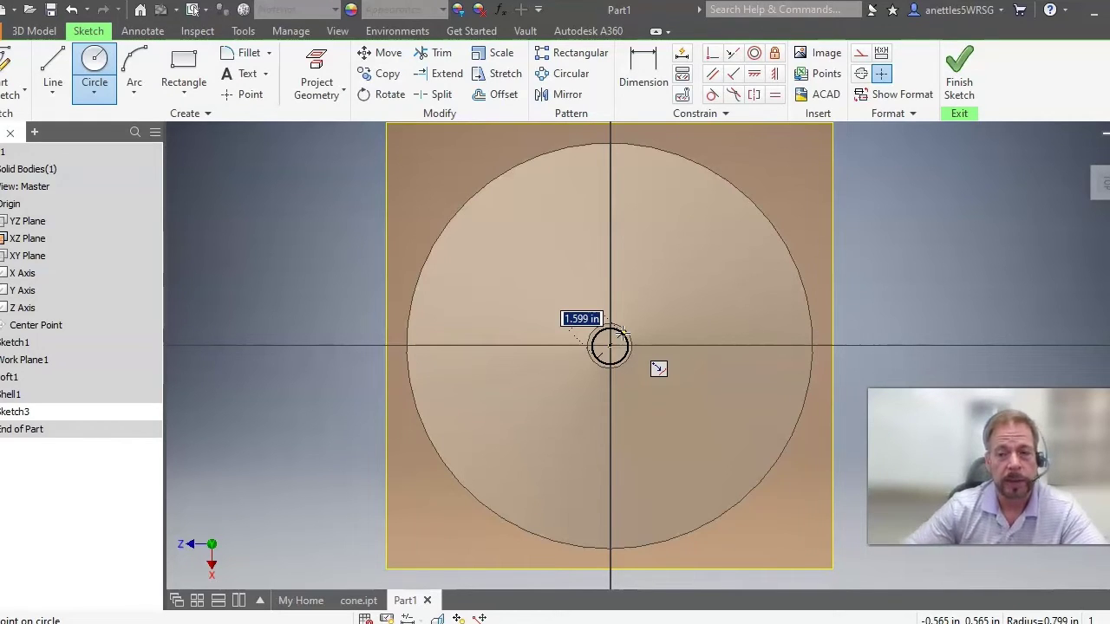
text(1.75)
key(Return)
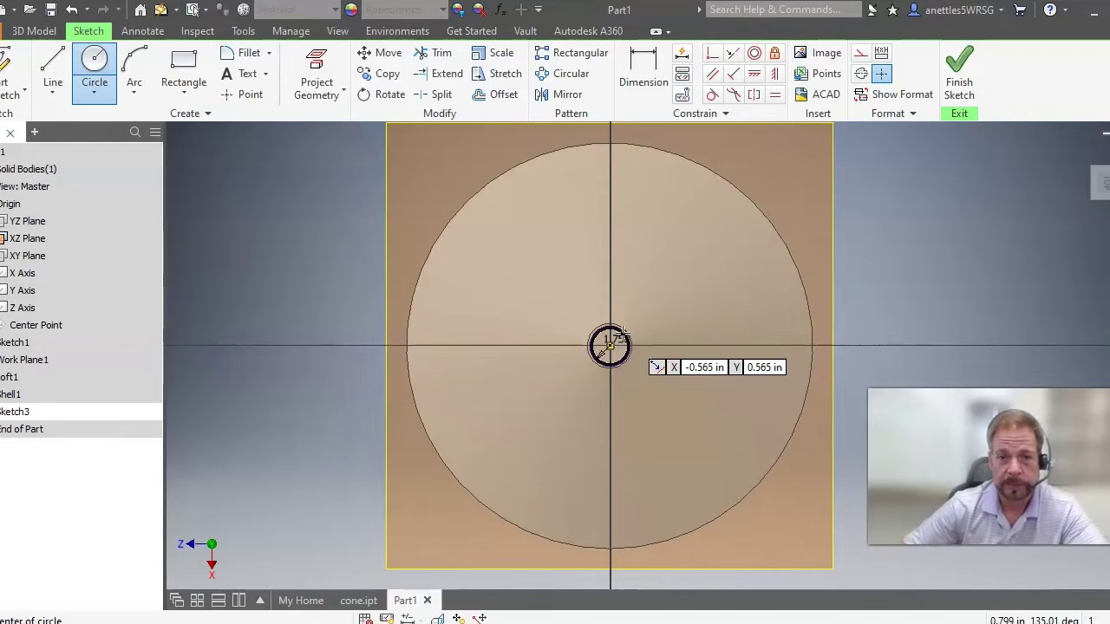
click(959, 87)
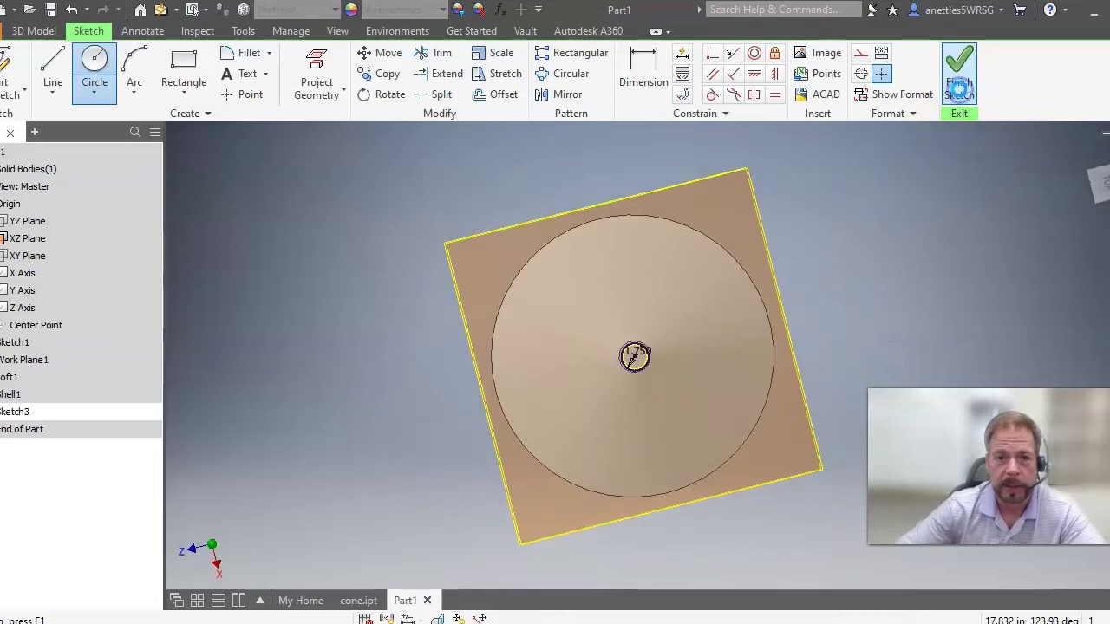
Cut the 1.75 in circle downward through the cone's closed top using an Extrude with the All extent
scroll(759, 333, up, 2)
scroll(759, 333, down, 6)
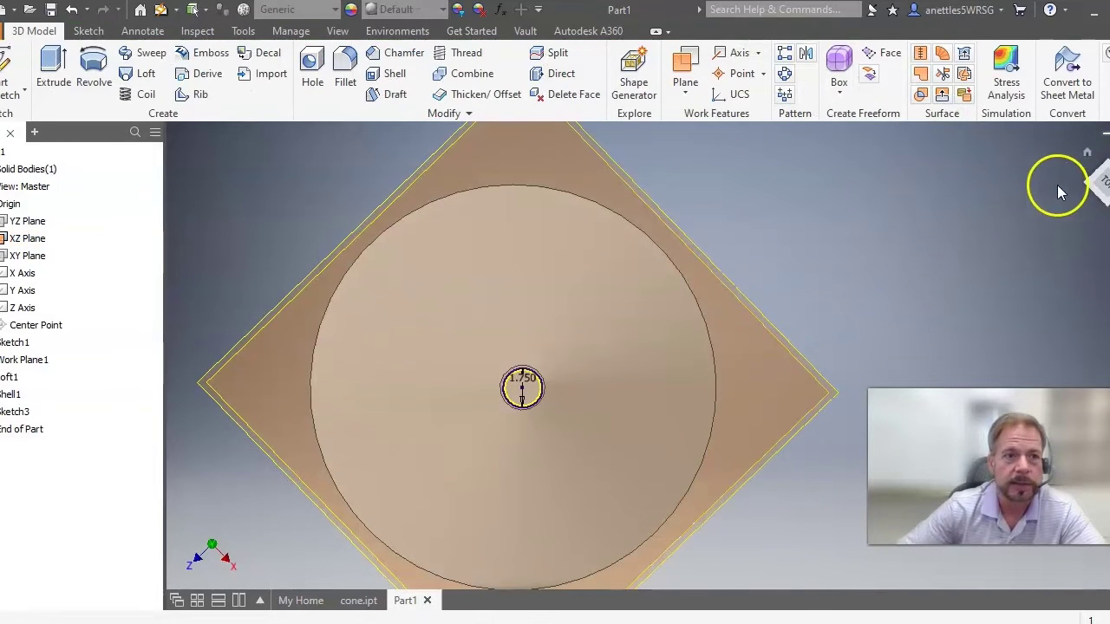
drag(1103, 177, 1095, 145)
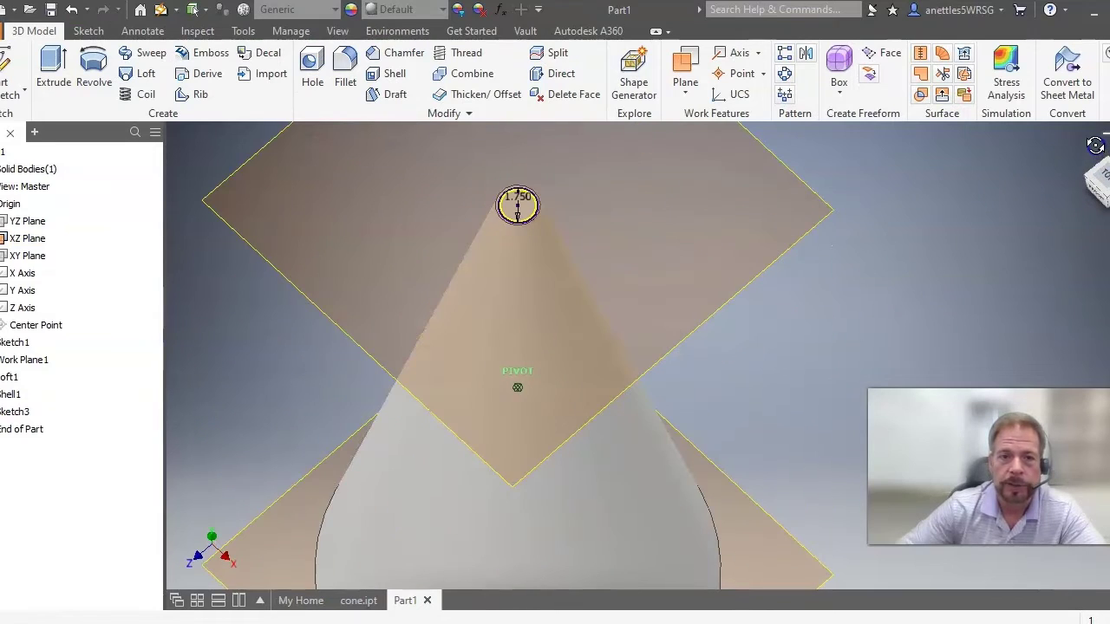
click(52, 71)
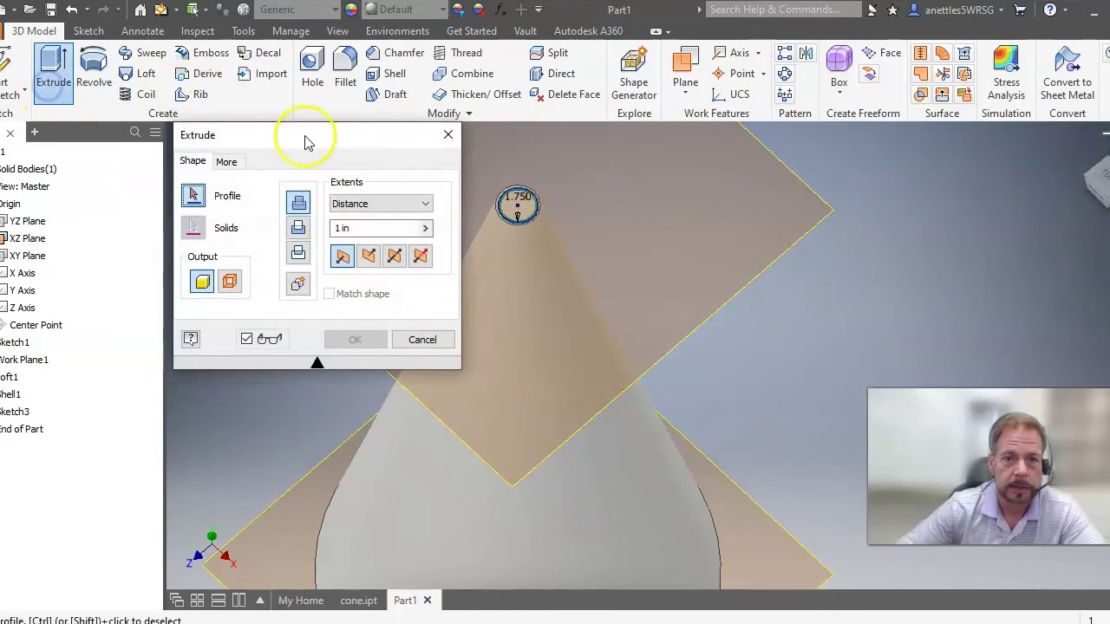
click(523, 208)
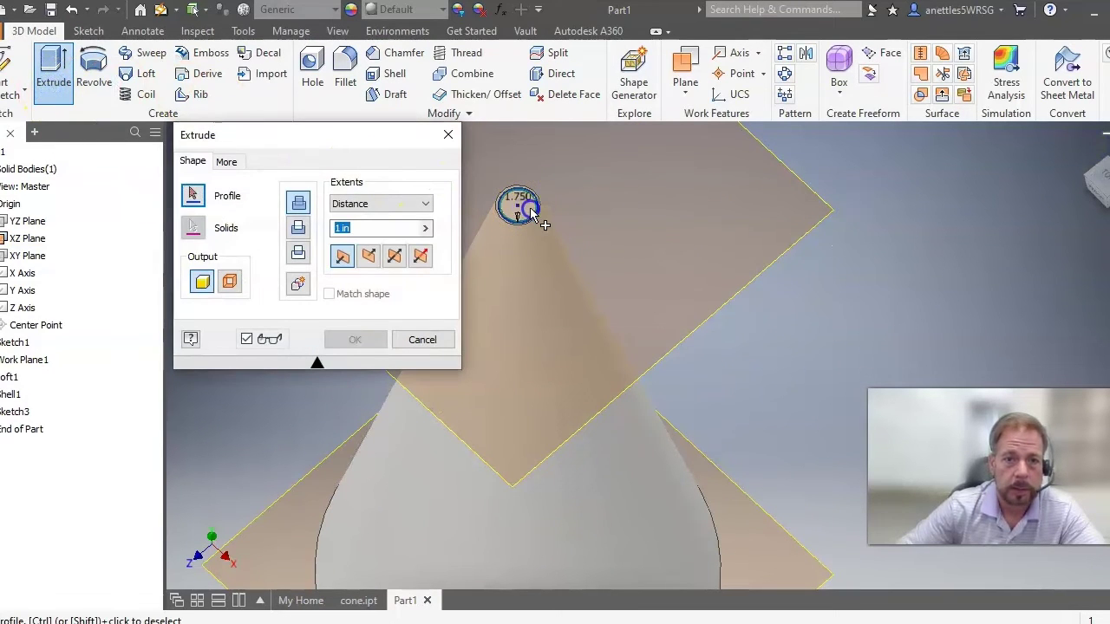
click(424, 204)
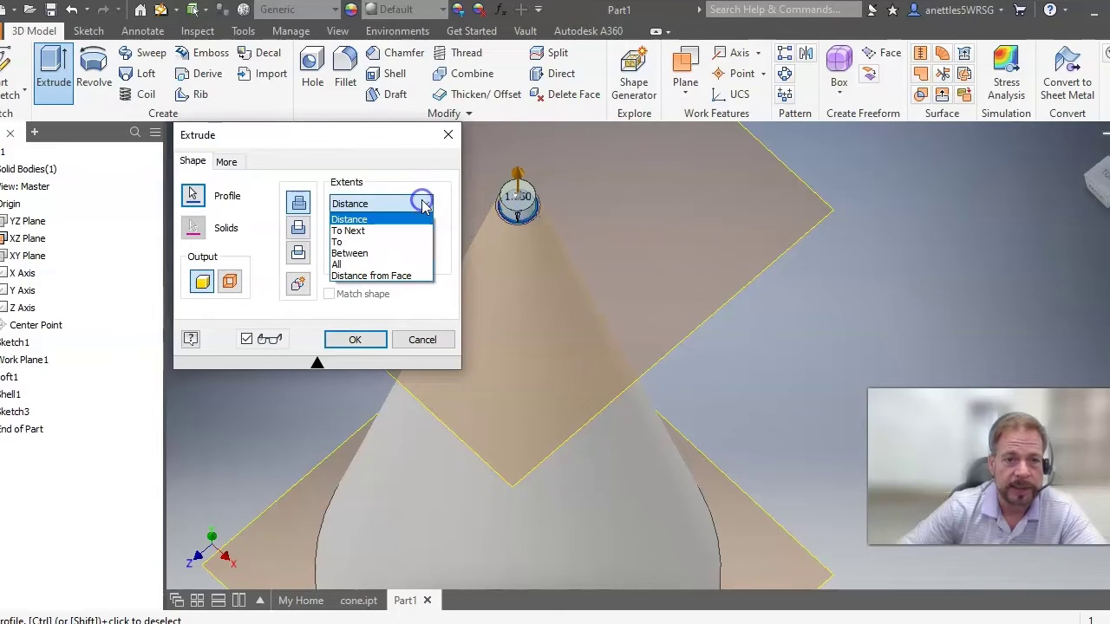
click(391, 264)
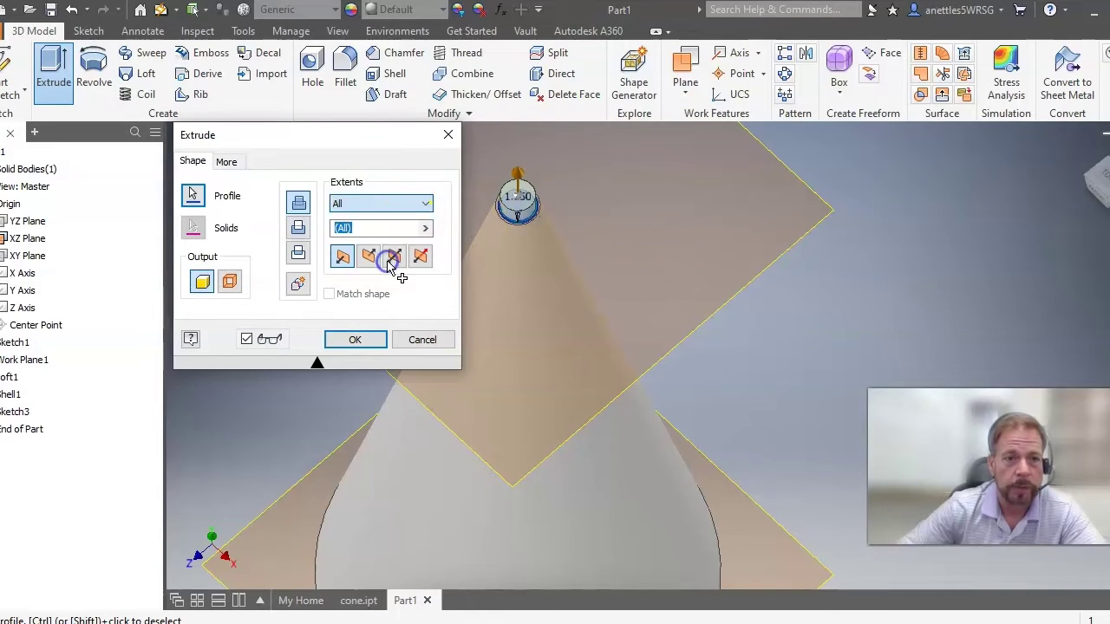
click(392, 257)
click(298, 229)
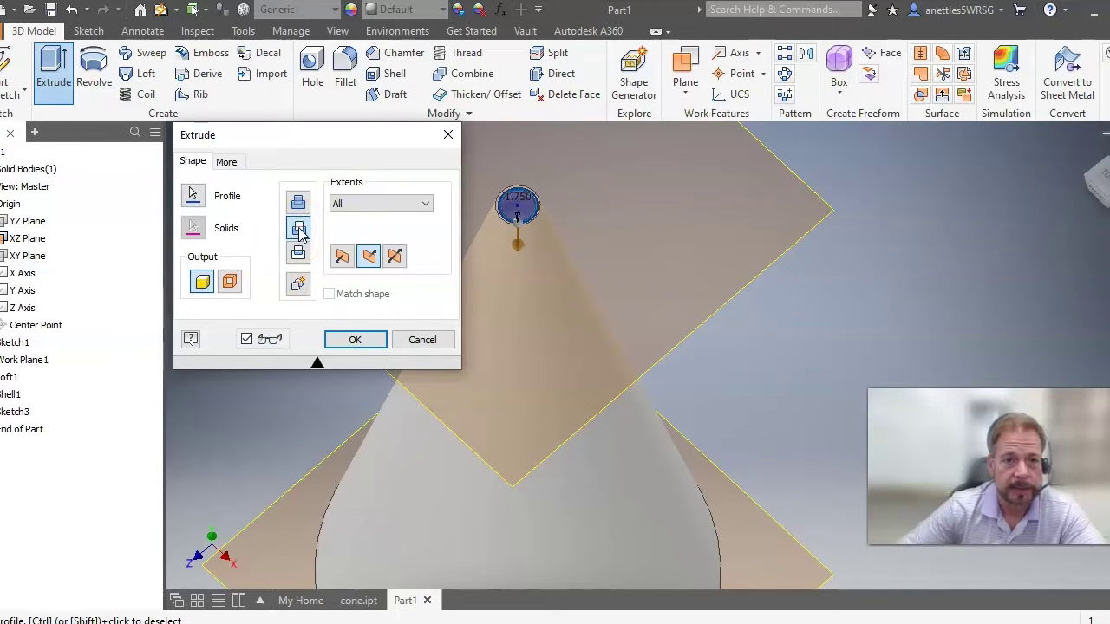
click(298, 229)
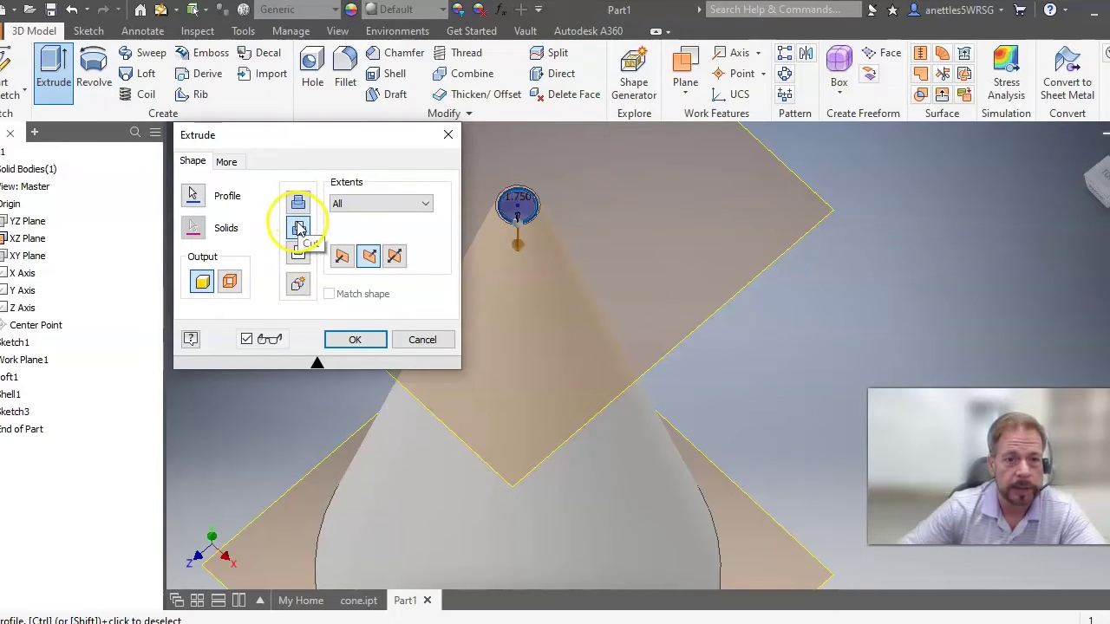
click(360, 340)
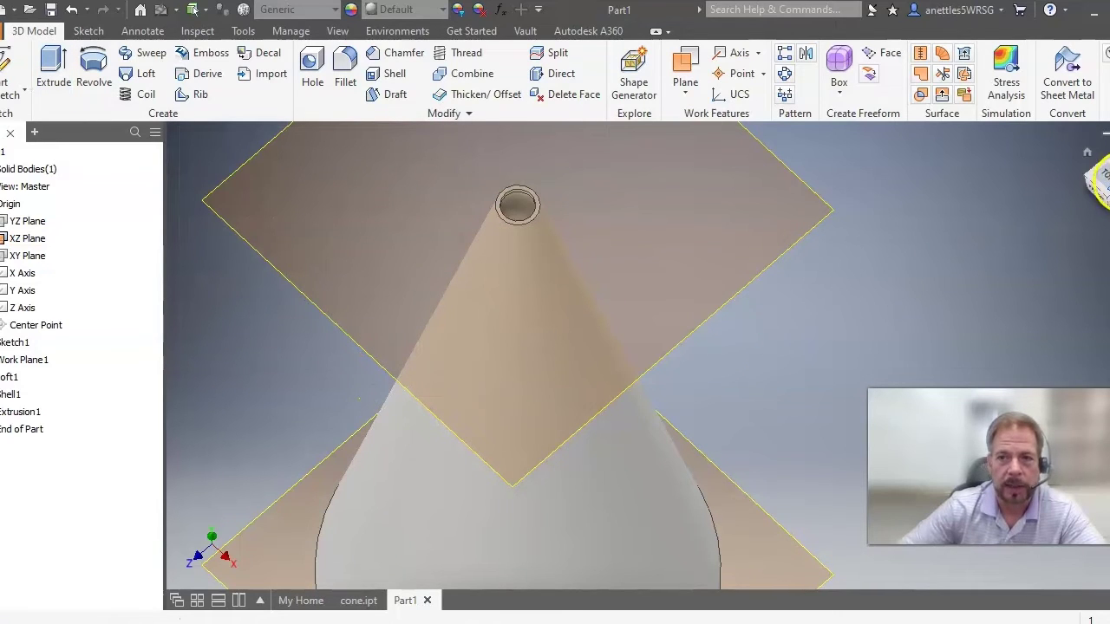
drag(1108, 179, 1108, 151)
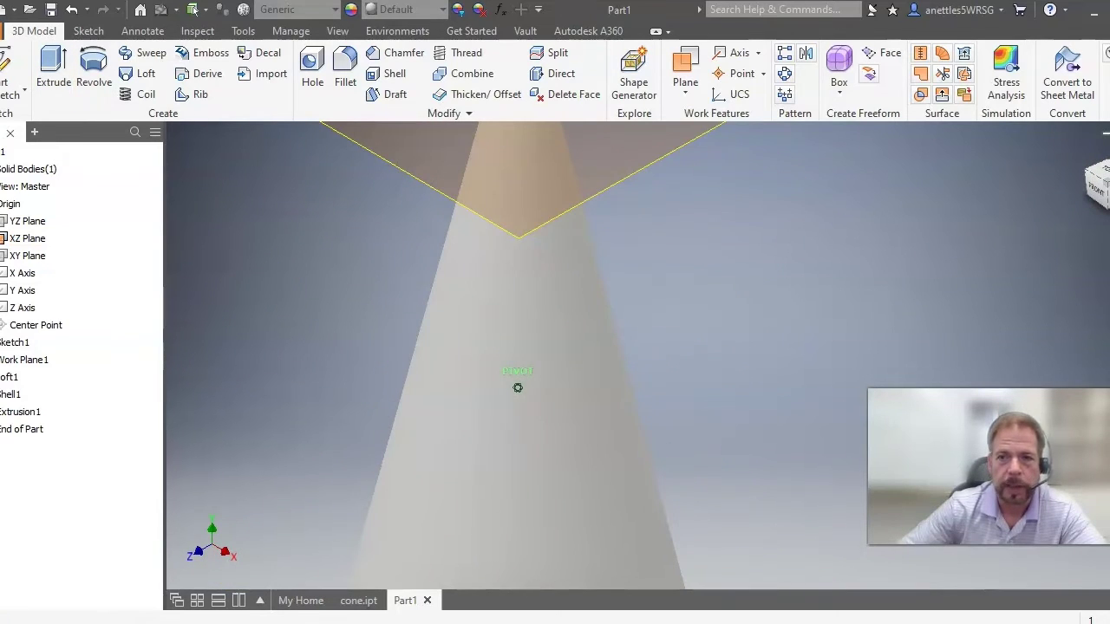
Start a 2D sketch on the XZ base plane at the cone's wide open end
drag(1108, 210, 1107, 197)
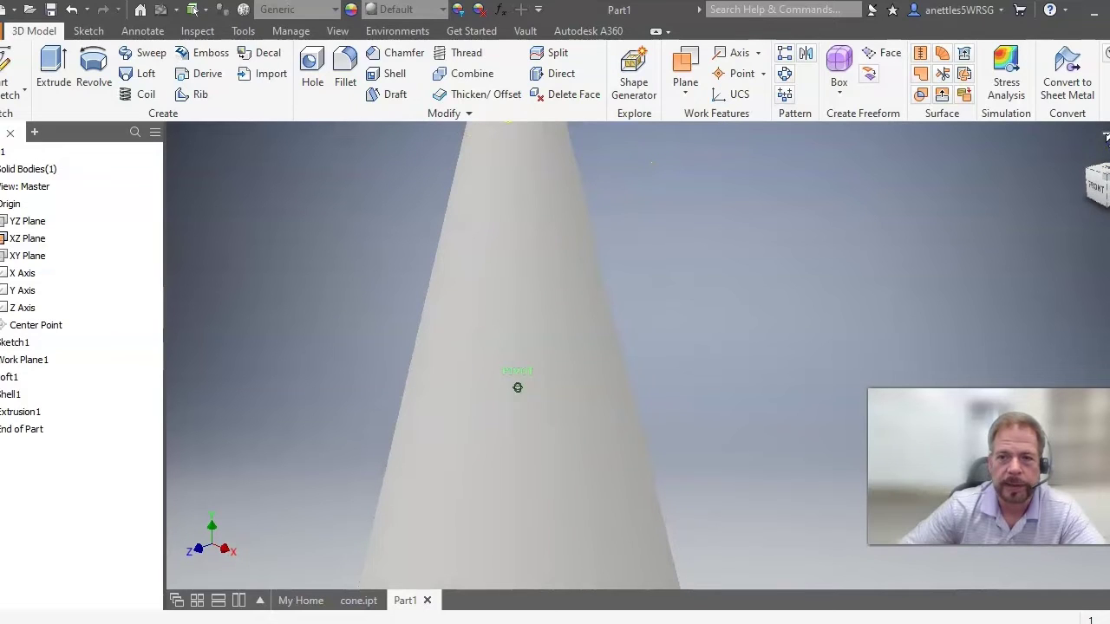
click(1087, 153)
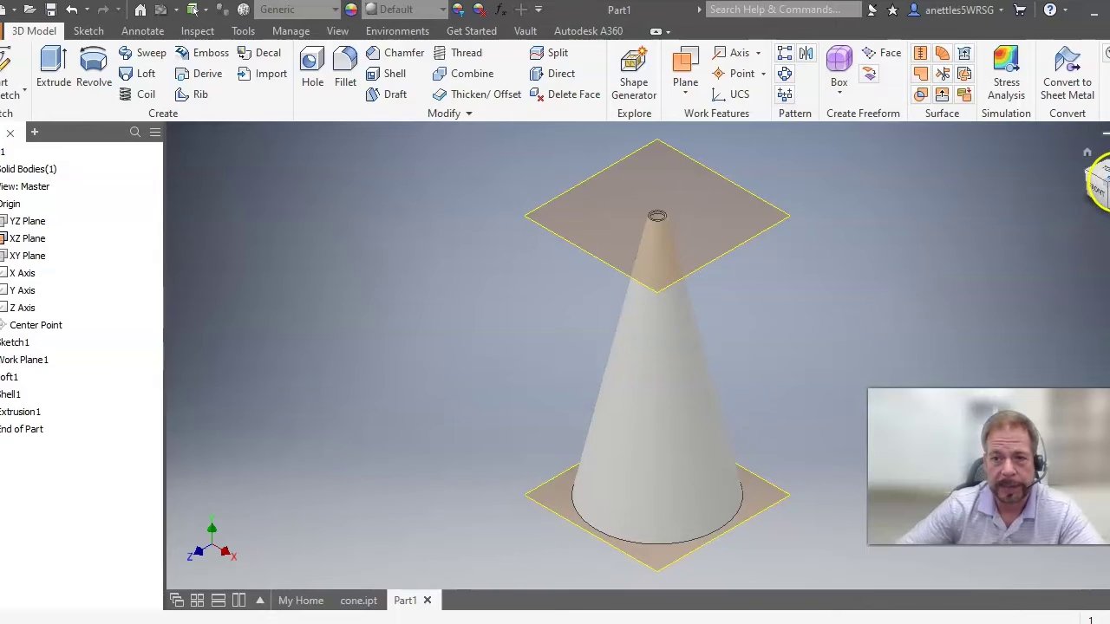
mouse_move(1103, 185)
mouse_down()
mouse_move(1096, 589)
mouse_move(1107, 598)
mouse_up()
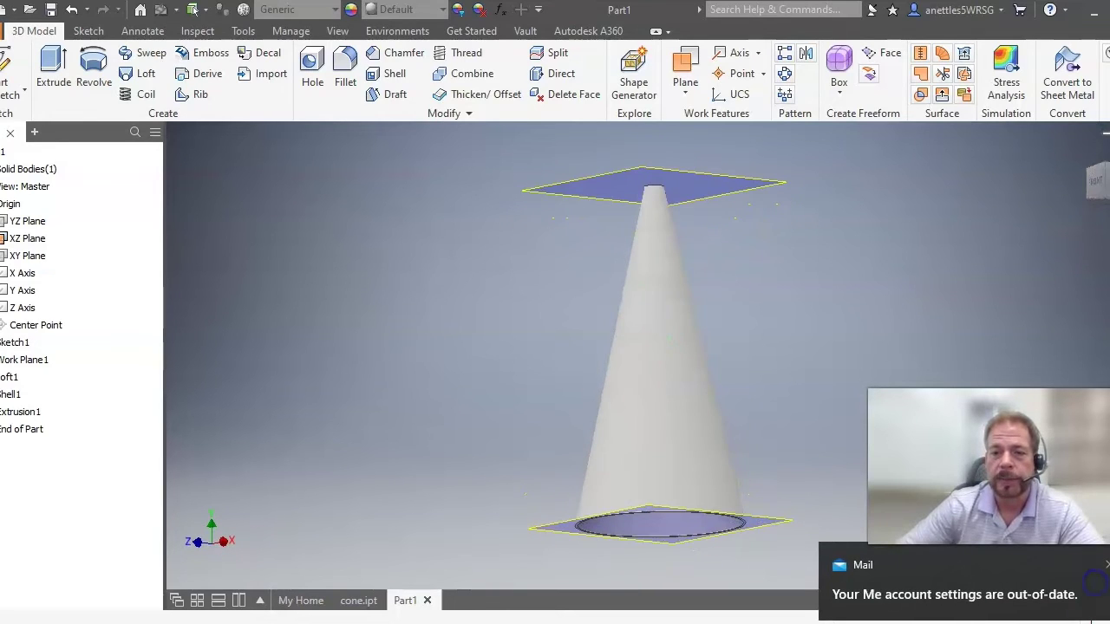
click(1105, 565)
drag(1103, 184, 1103, 126)
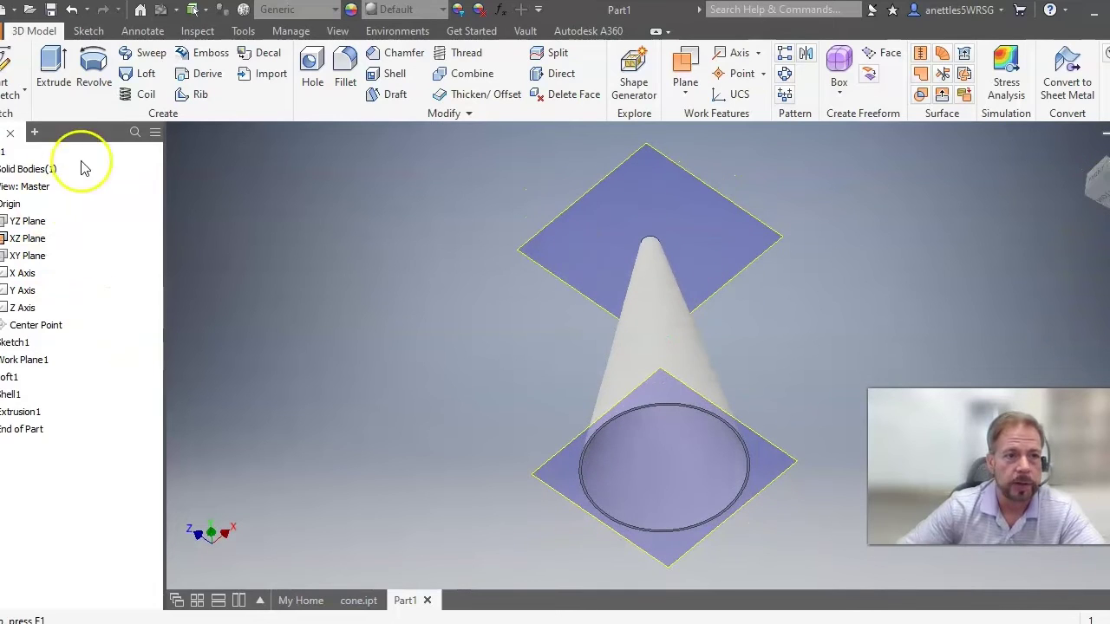
click(17, 90)
click(28, 123)
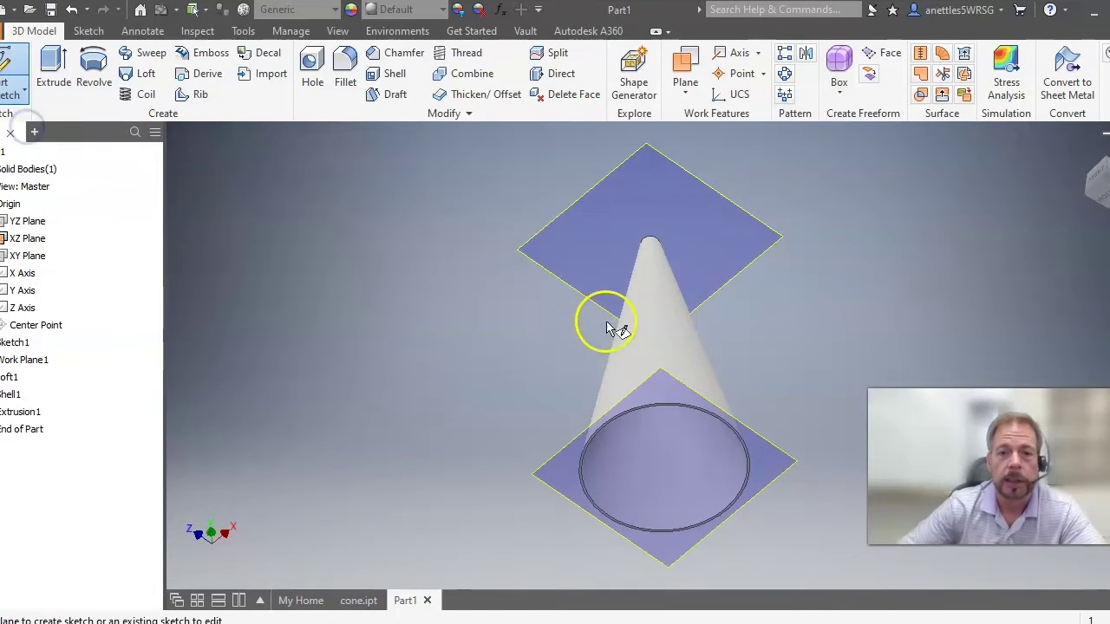
click(662, 370)
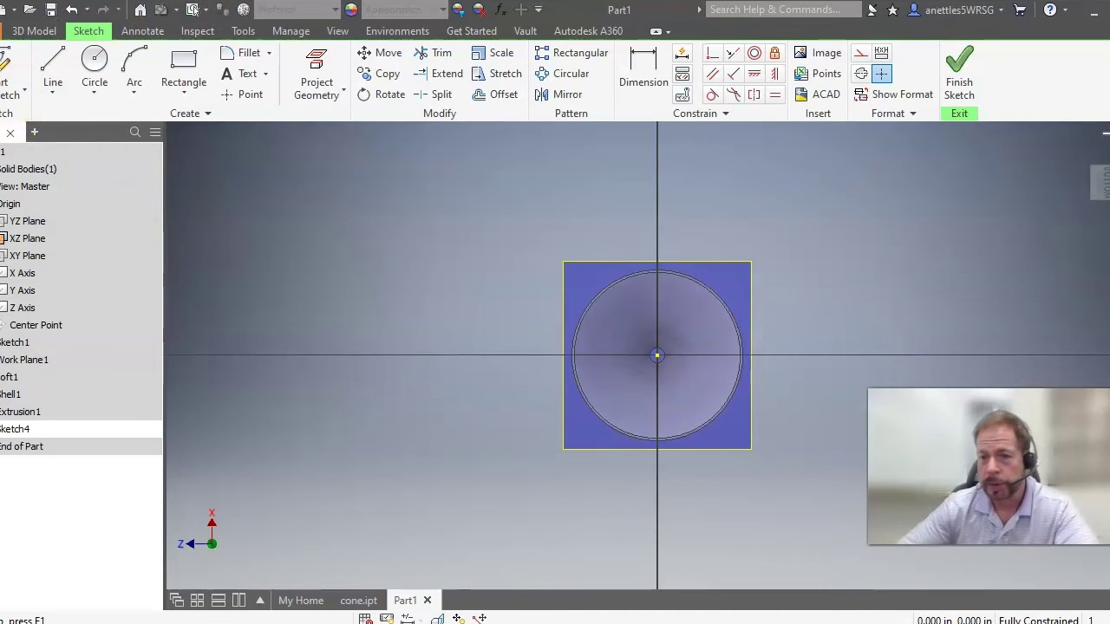
Draw a 24 in horizontal line from the origin out past the cone's circular edge
click(53, 87)
click(64, 120)
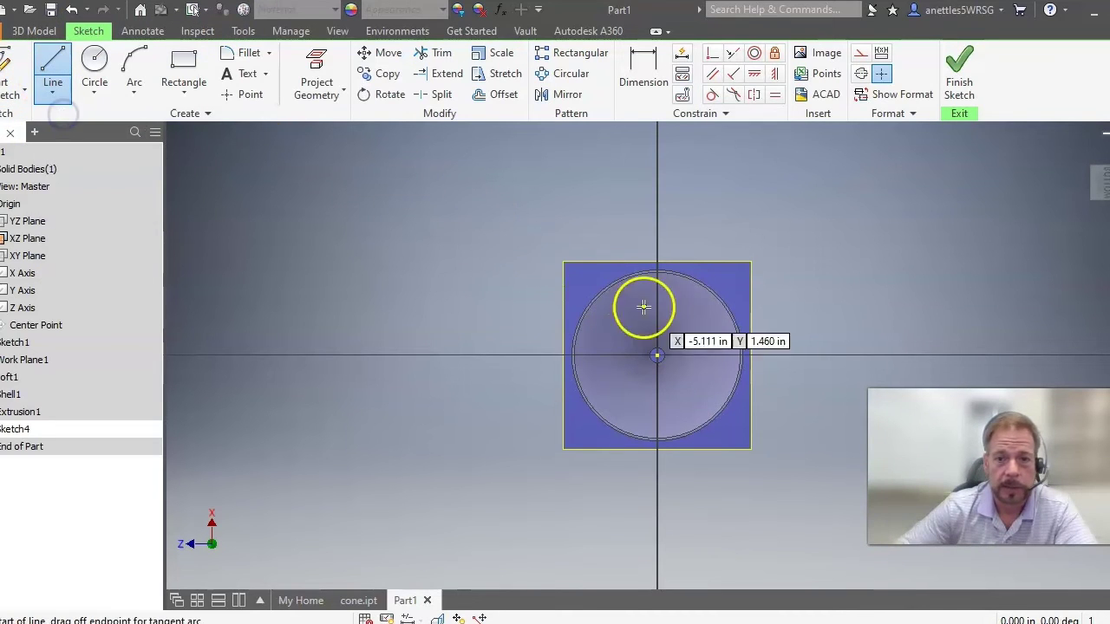
click(657, 355)
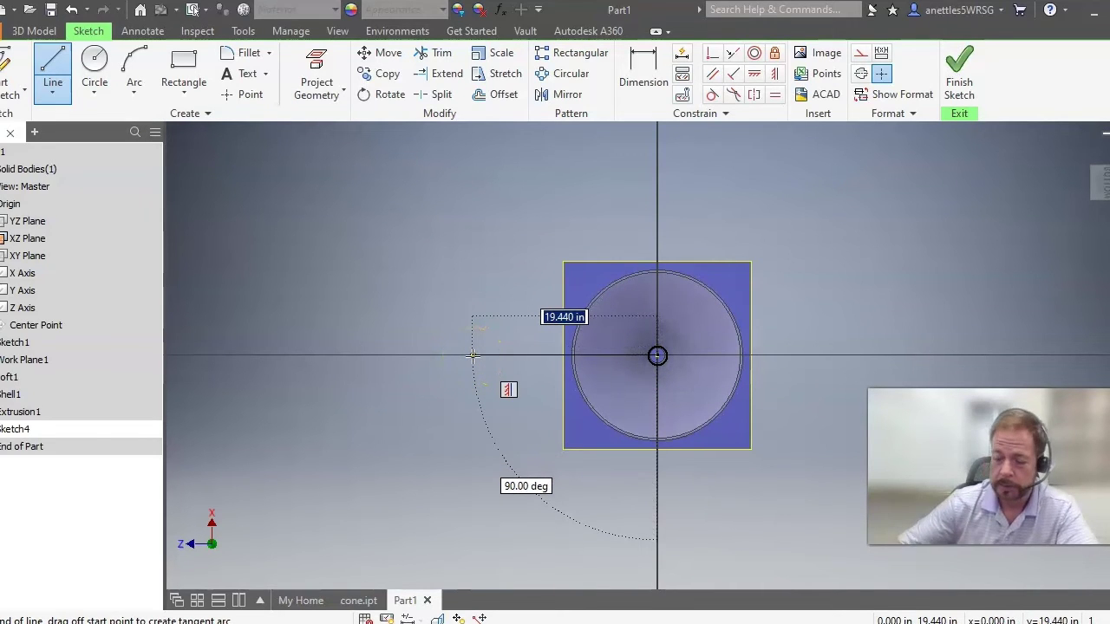
text(2)
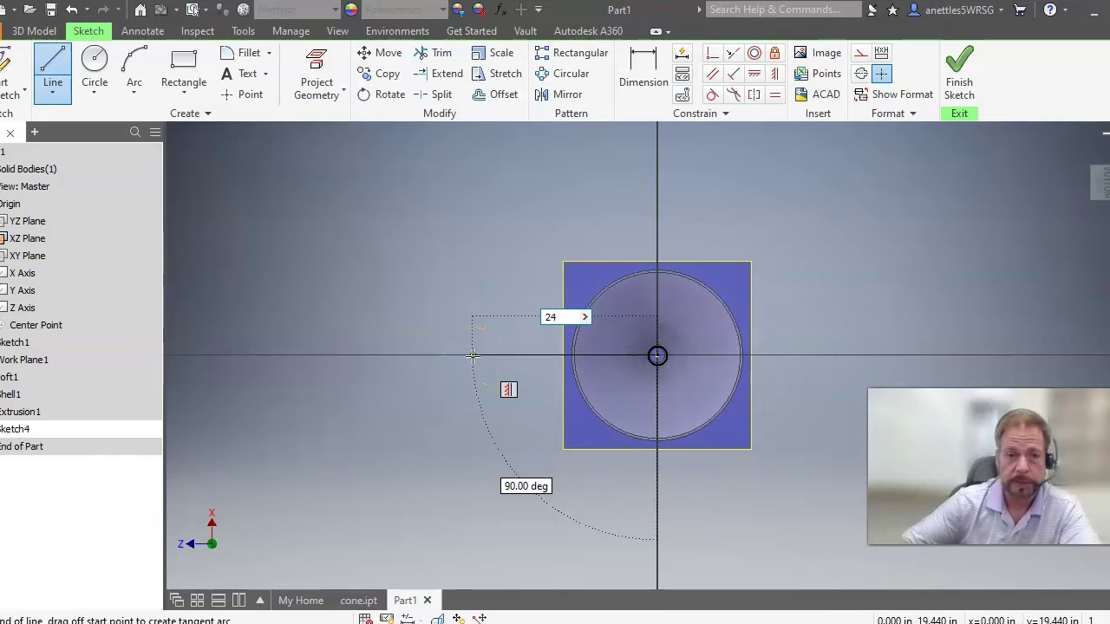
text(4)
key(Return)
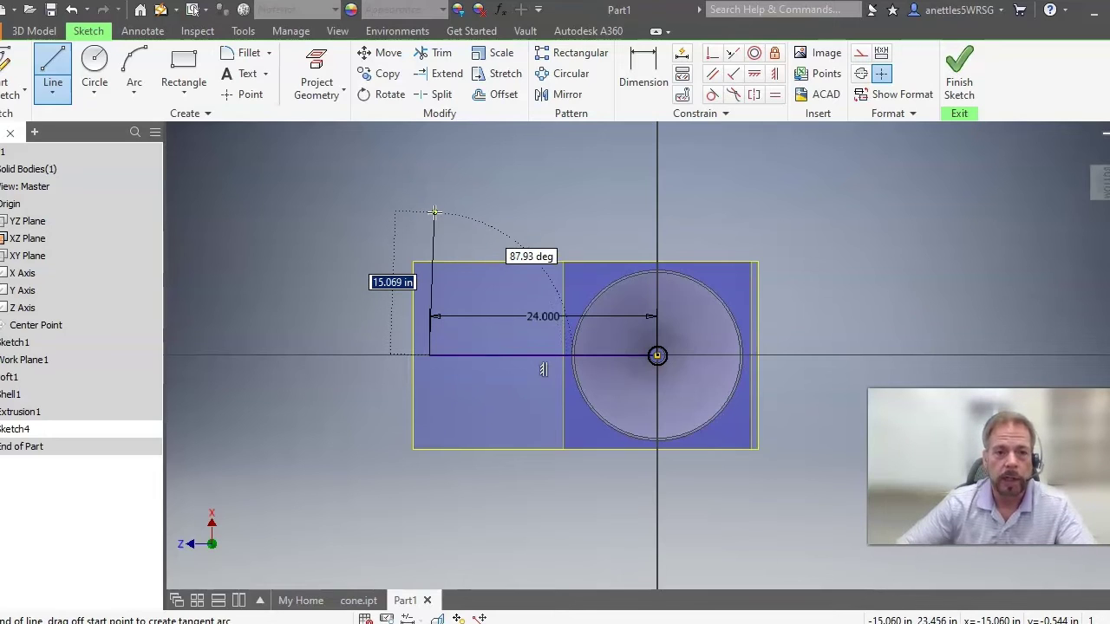
Draw a 12 in line perpendicular to the horizontal line, upward from its outer end, and end the Line command
click(428, 230)
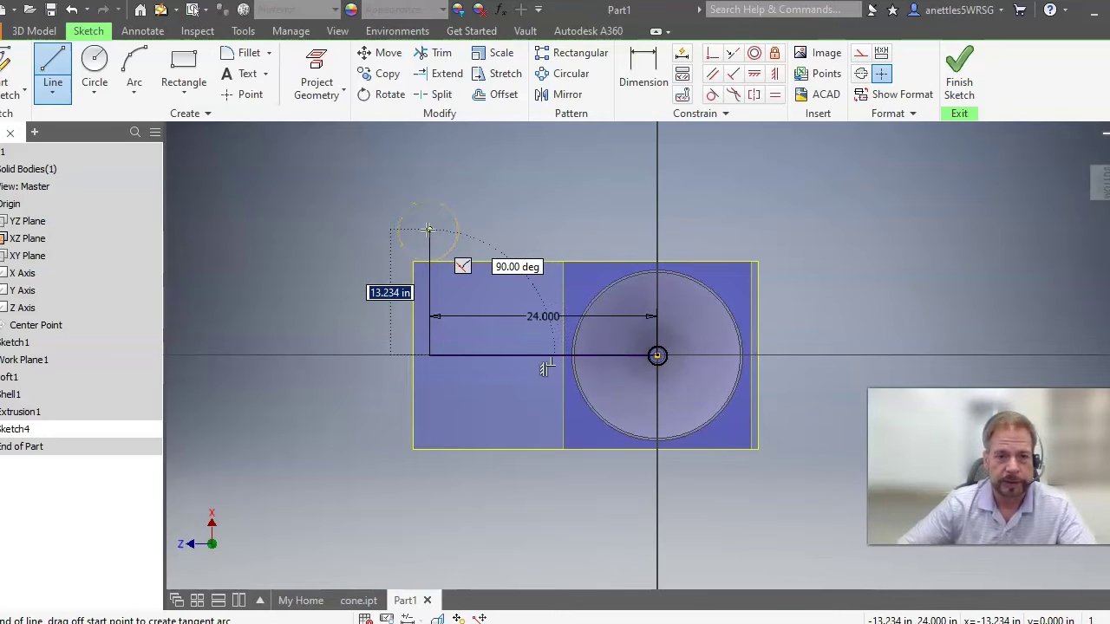
text(12)
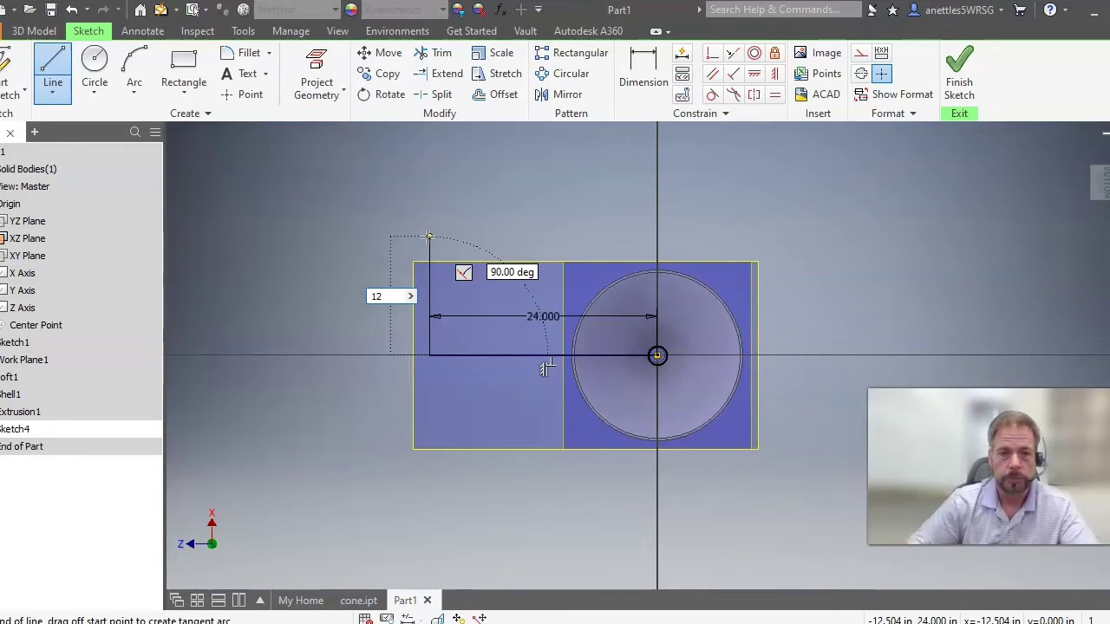
key(Return)
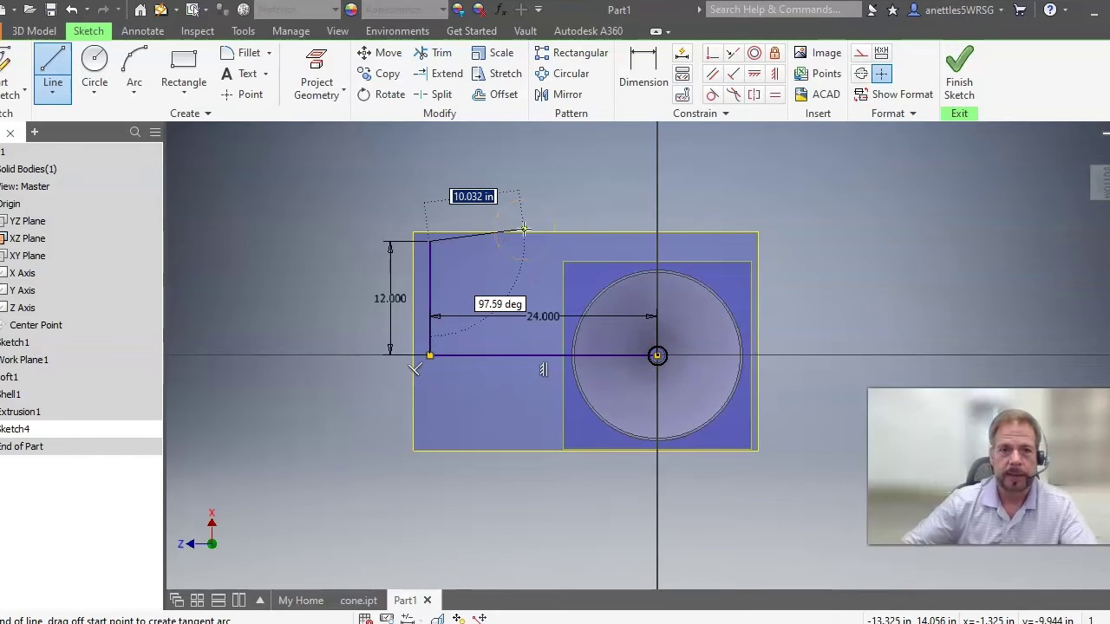
key(Escape)
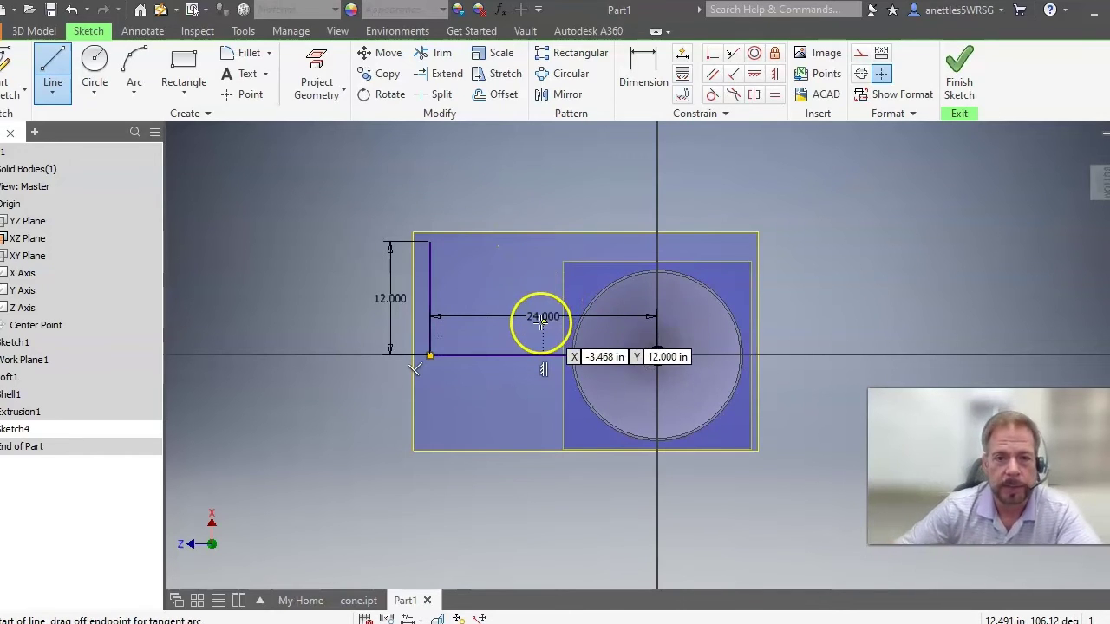
key(Escape)
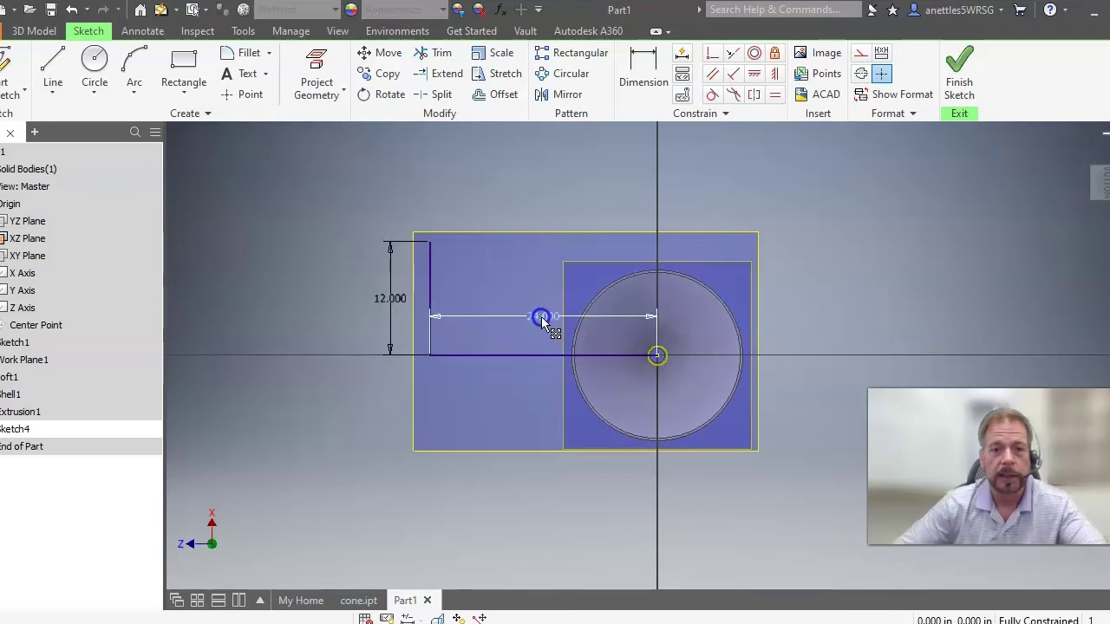
Set the horizontal line's length dimension to 12 in
double_click(542, 319)
text(12)
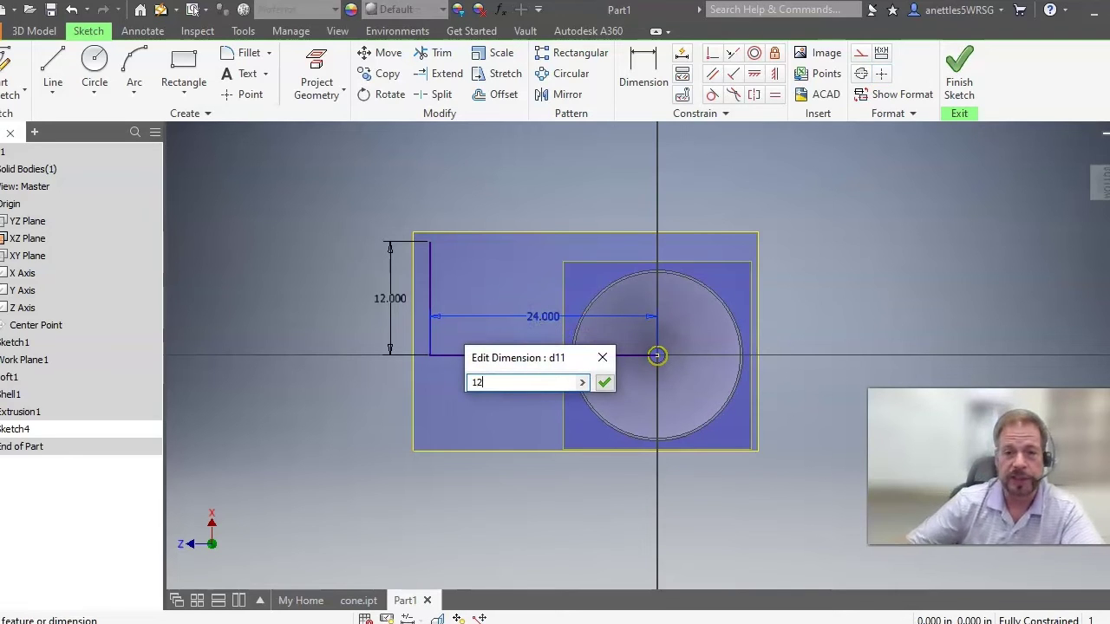
key(Return)
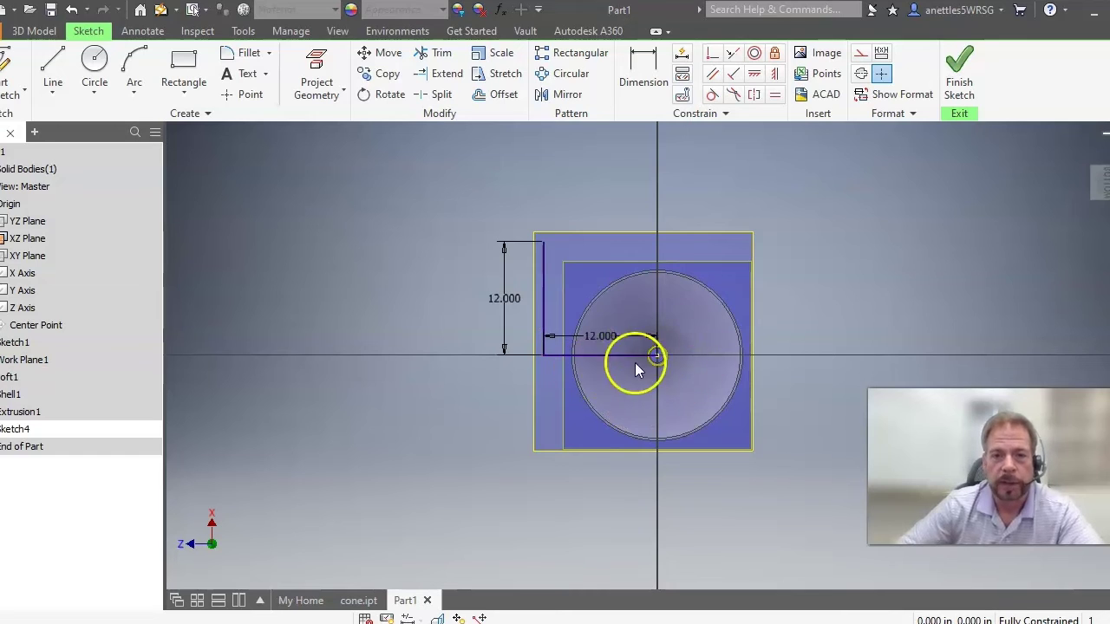
Draw a 24 by 24 in two-point rectangle around the cone's base, starting from the free end of the vertical 12 in line
click(187, 92)
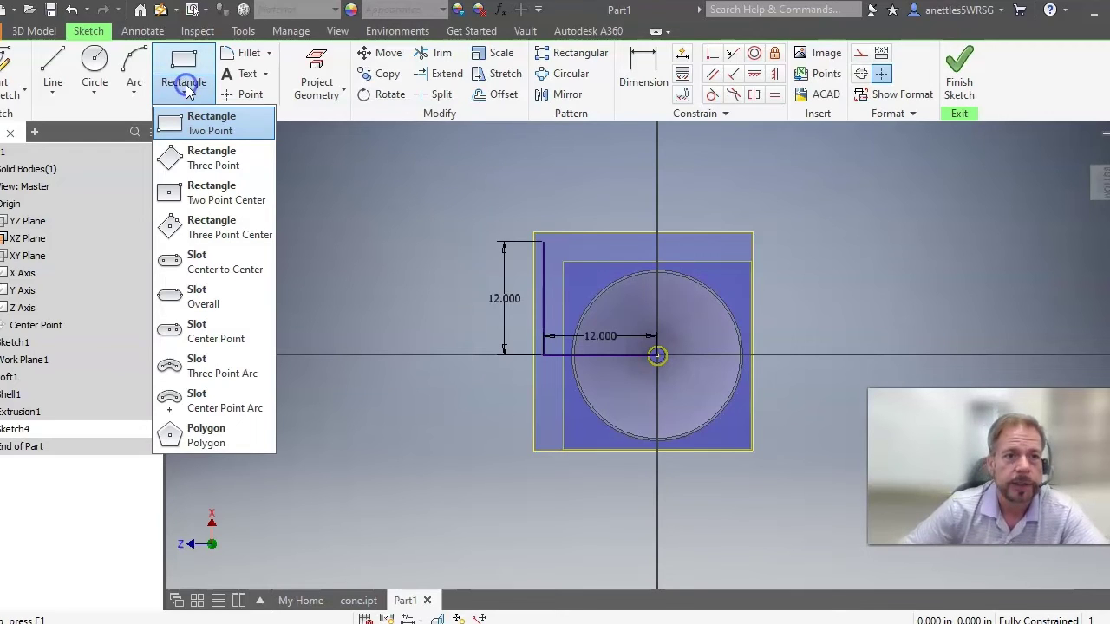
click(195, 120)
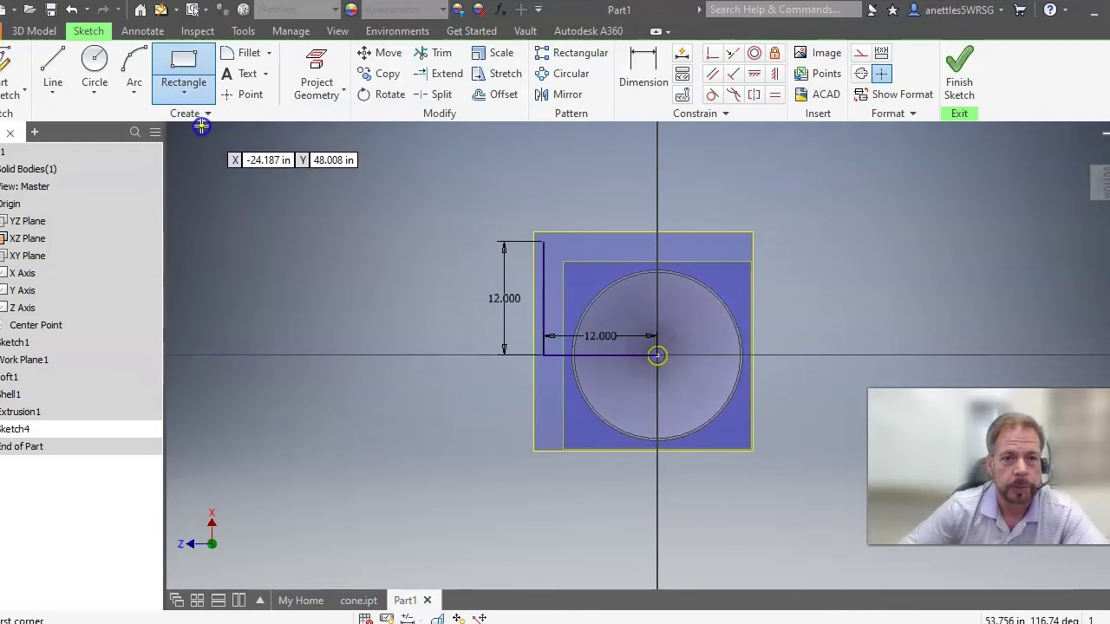
click(543, 242)
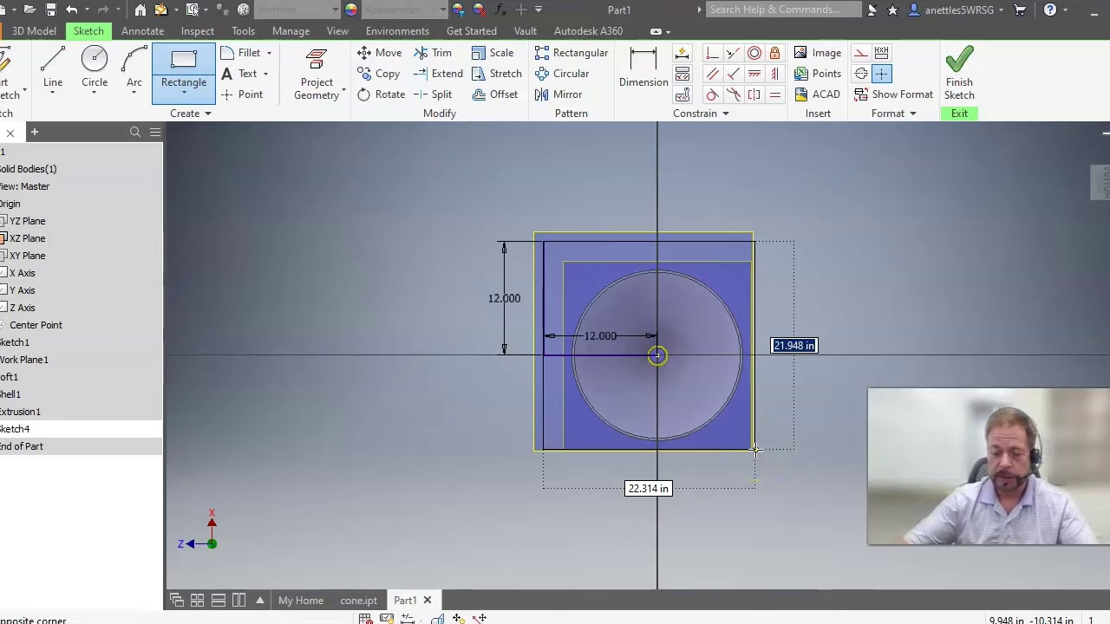
text(24)
key(Tab)
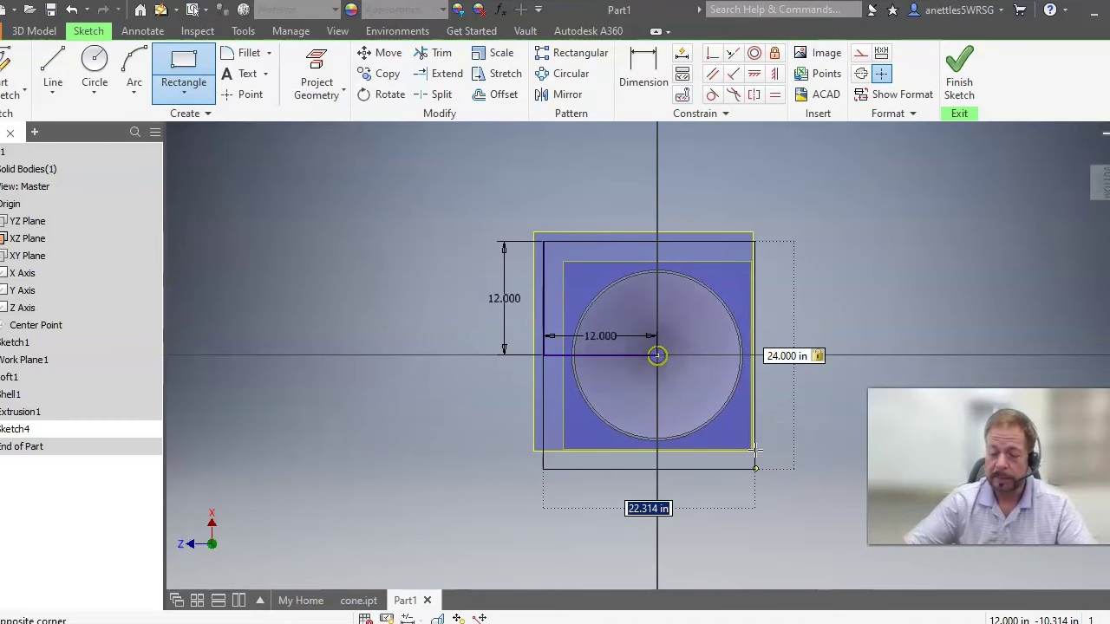
text(24)
key(Tab)
key(Return)
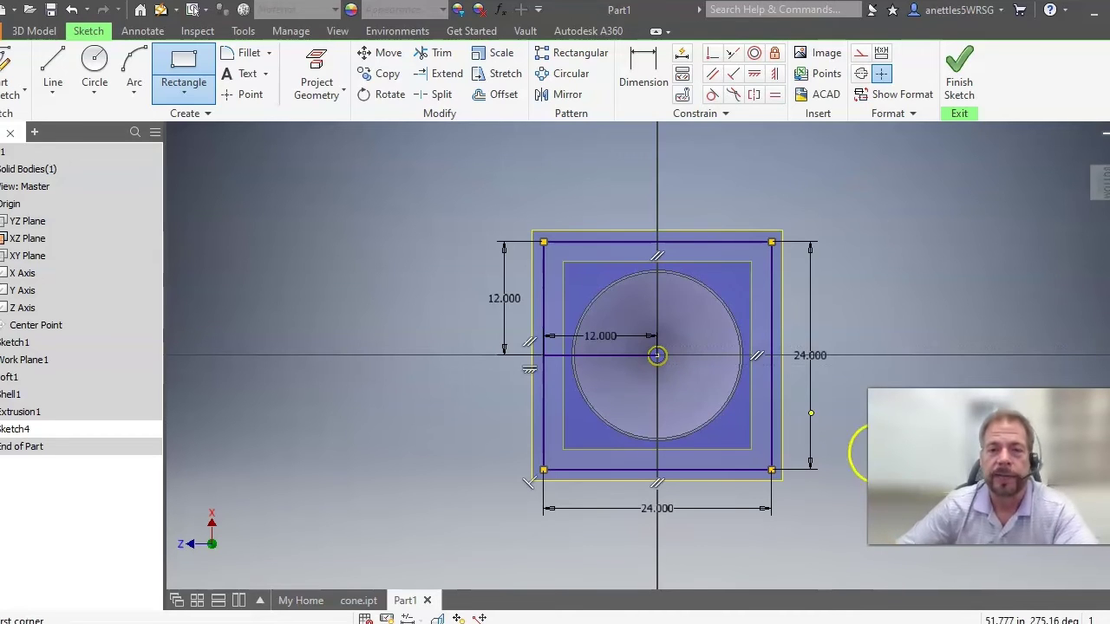
right_click(869, 231)
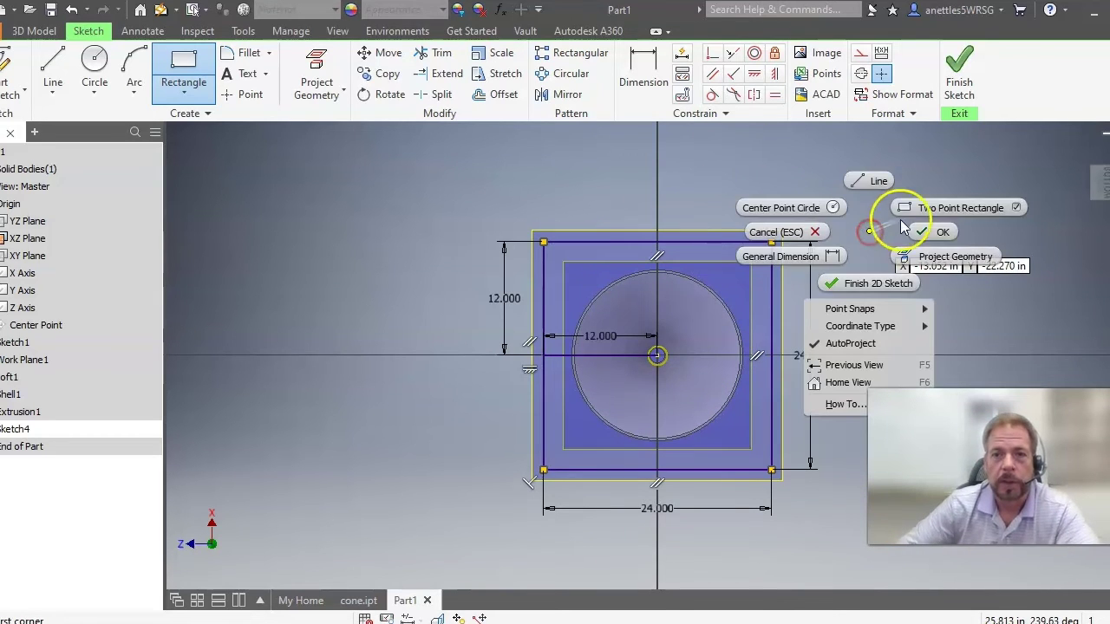
click(924, 228)
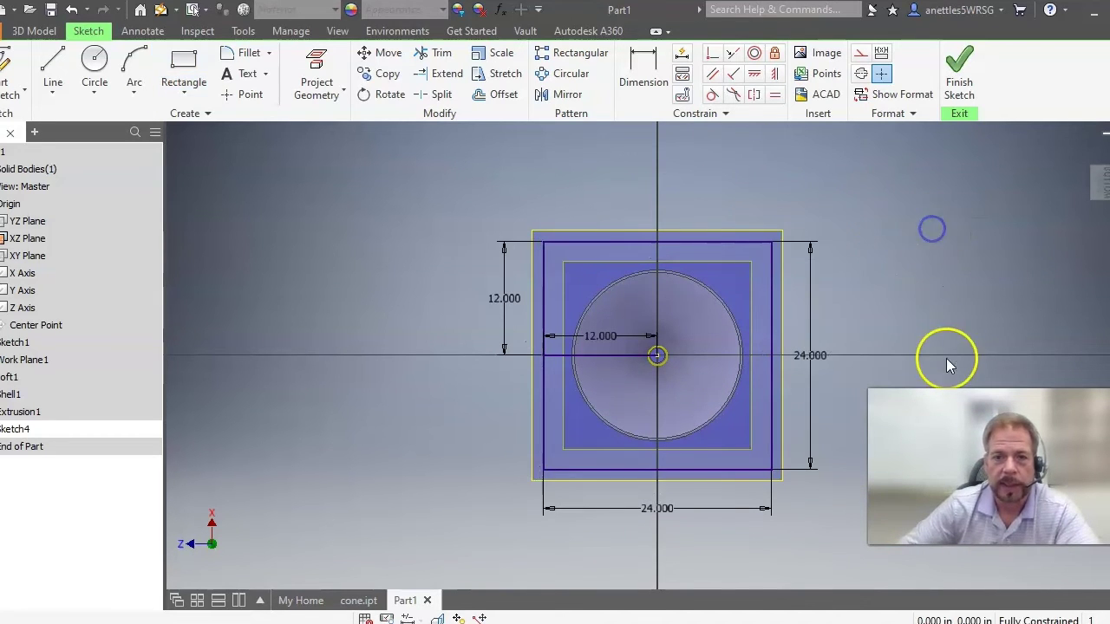
Delete the two 12 in guide lines running from the origin to the square's corner
click(621, 354)
right_click(621, 355)
click(633, 117)
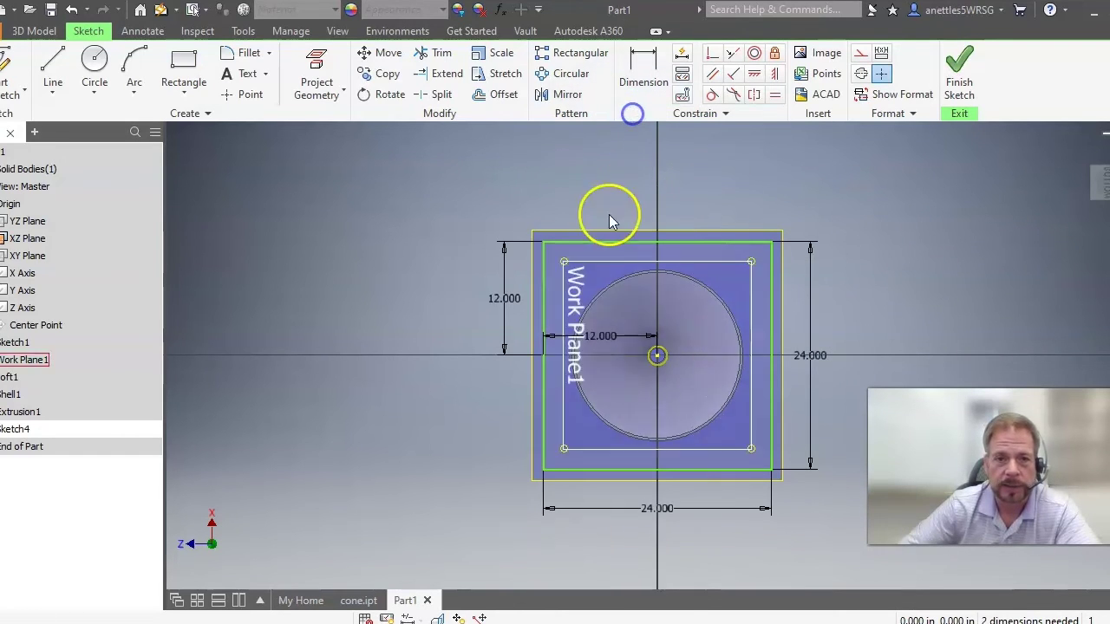
click(544, 311)
right_click(542, 312)
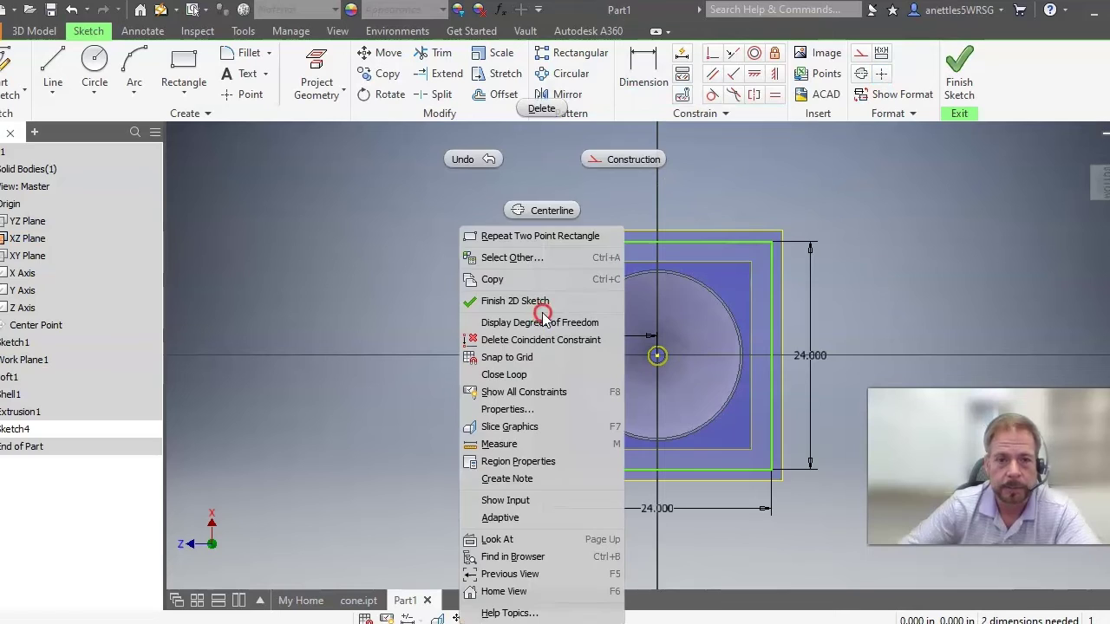
click(541, 108)
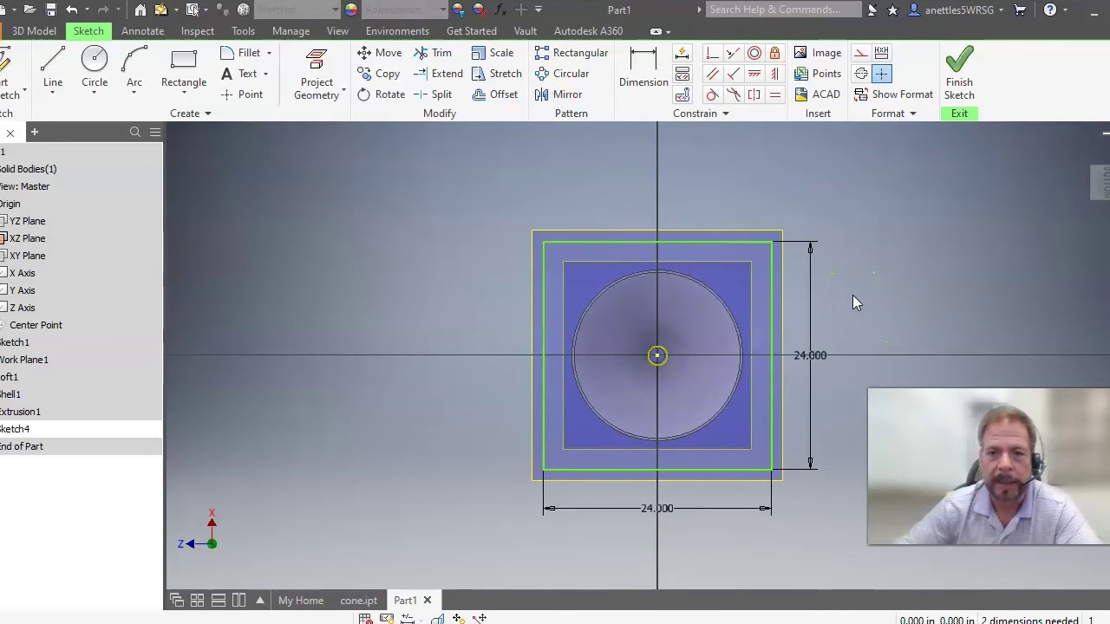
click(830, 303)
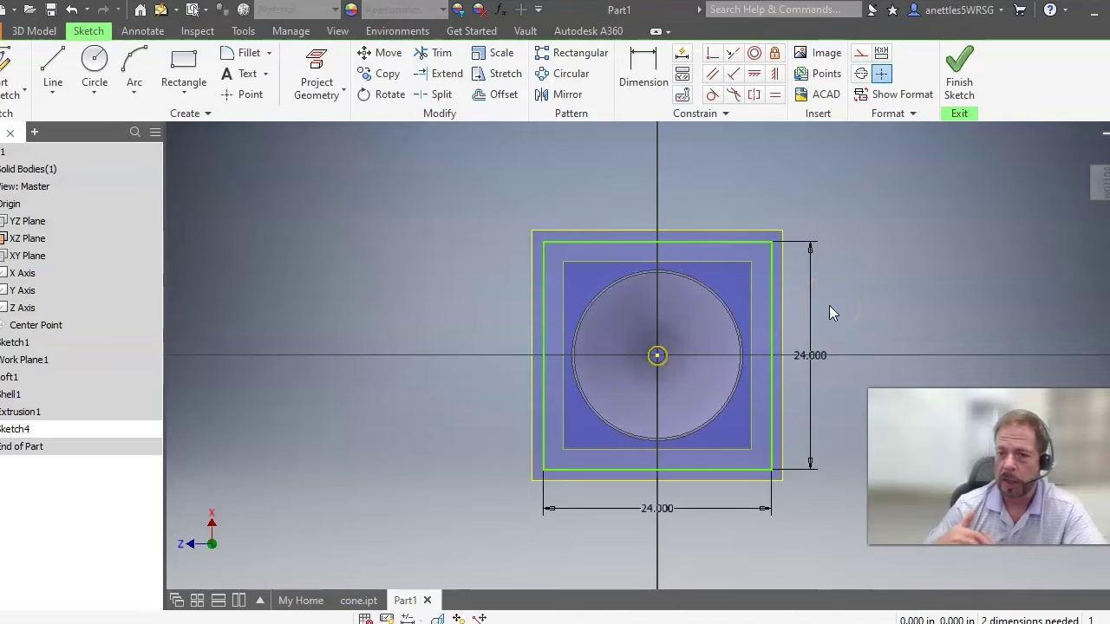
Draw a 17.75 in diameter centre-point circle on the origin, inside the 24 in square
click(215, 85)
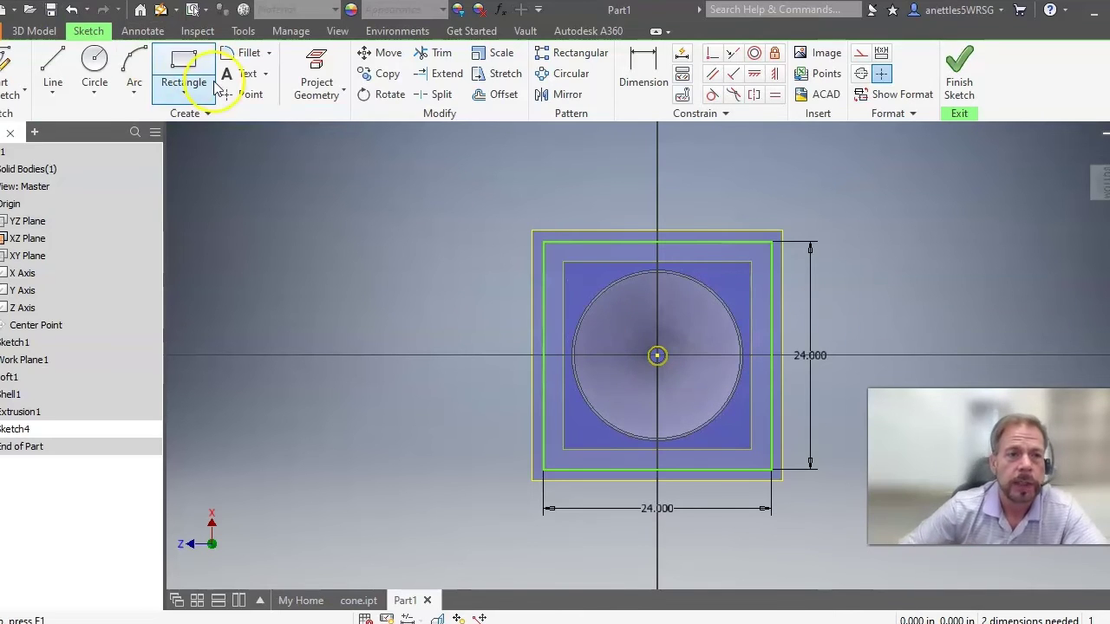
click(110, 97)
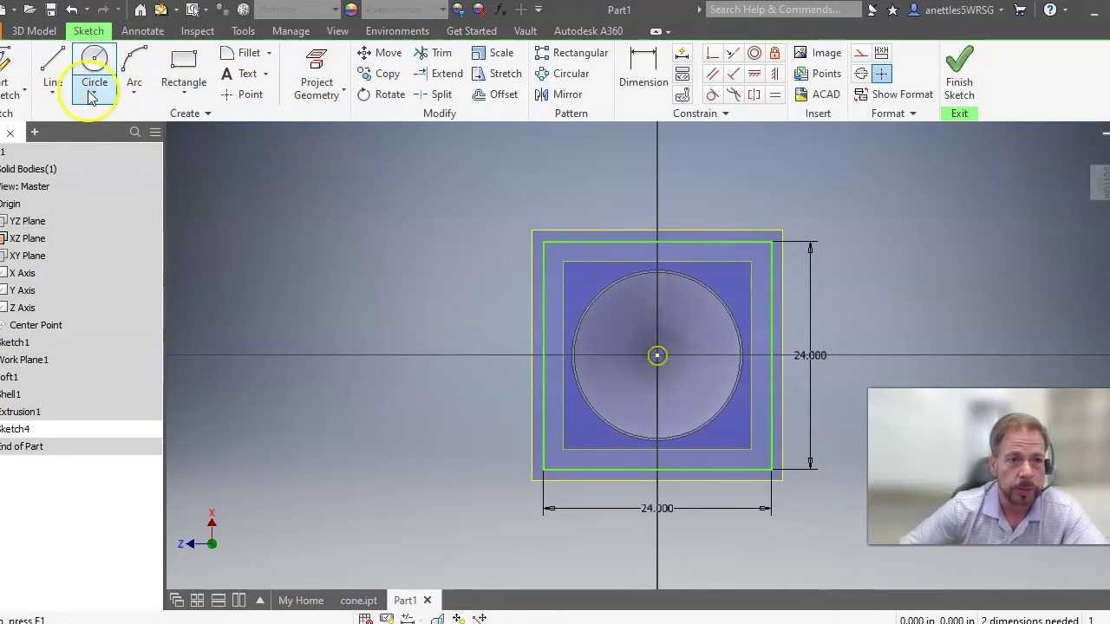
click(95, 92)
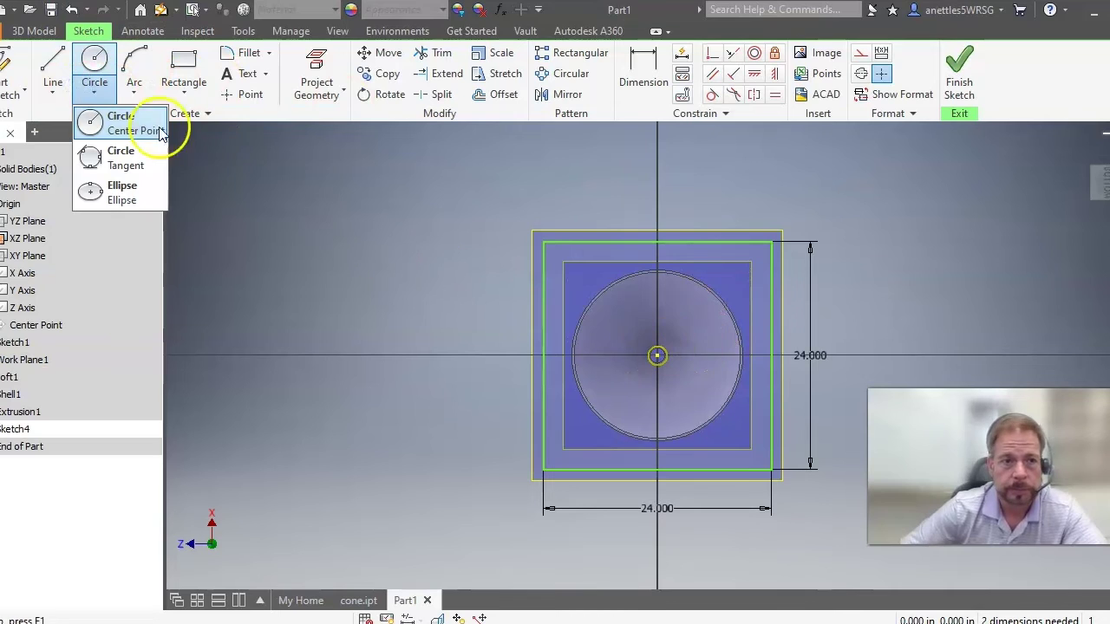
click(130, 123)
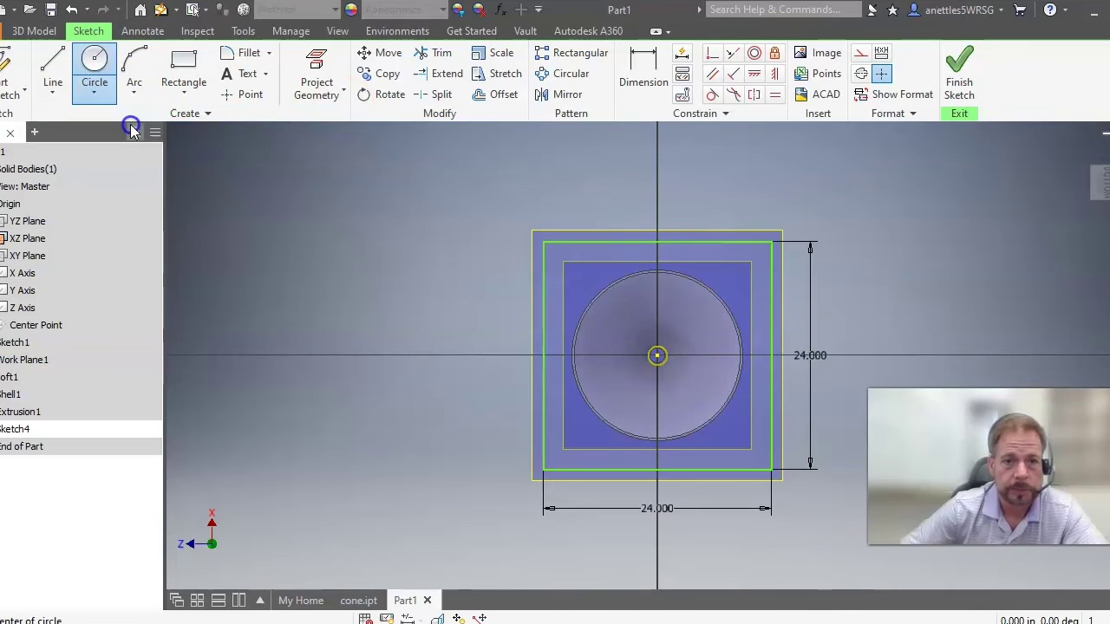
click(657, 355)
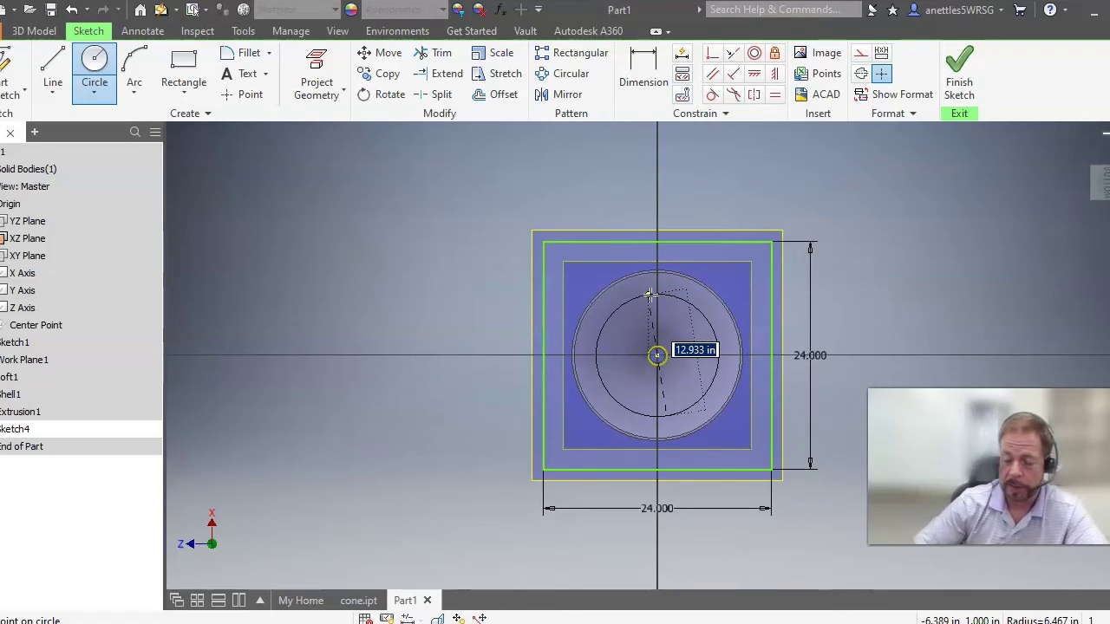
text(1)
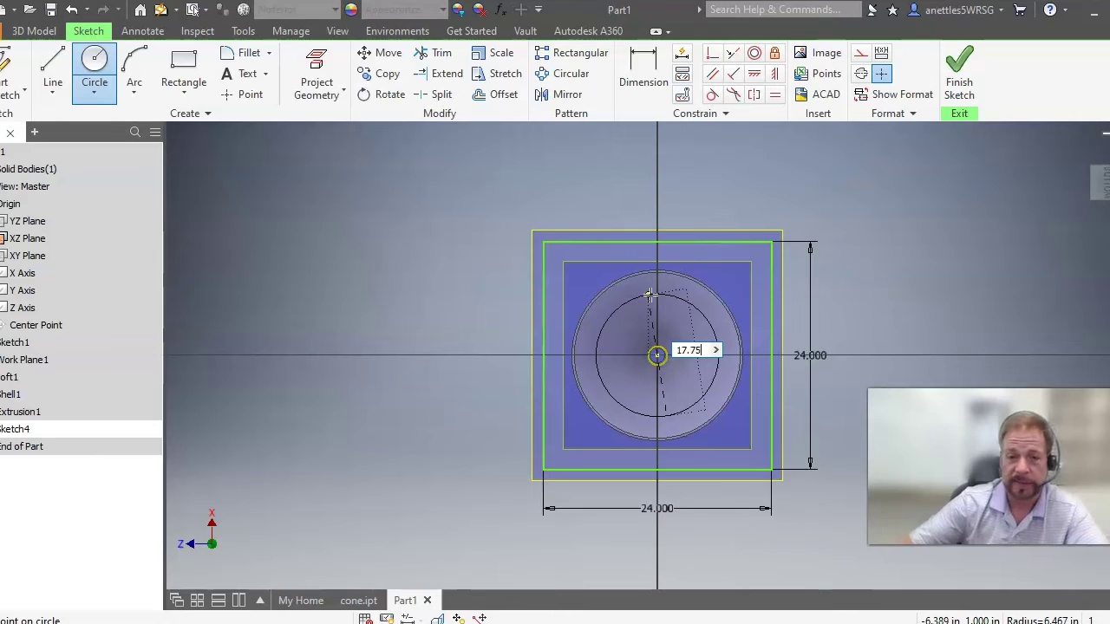
text(7.75)
key(Return)
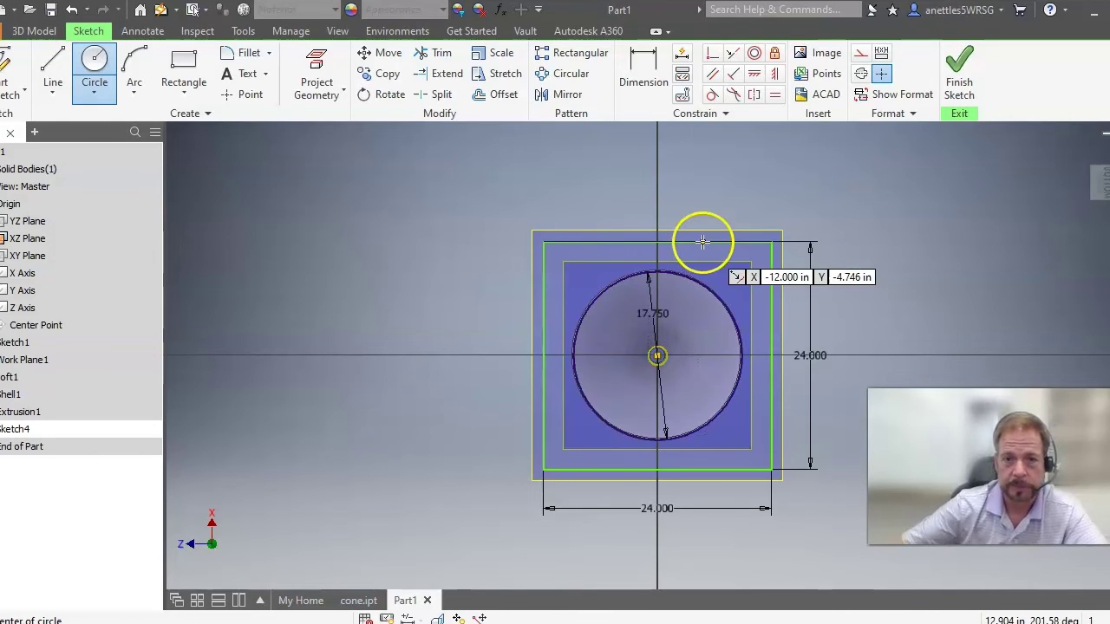
End the circle command and finish the sketch of the square base with its circular opening
right_click(865, 221)
click(940, 220)
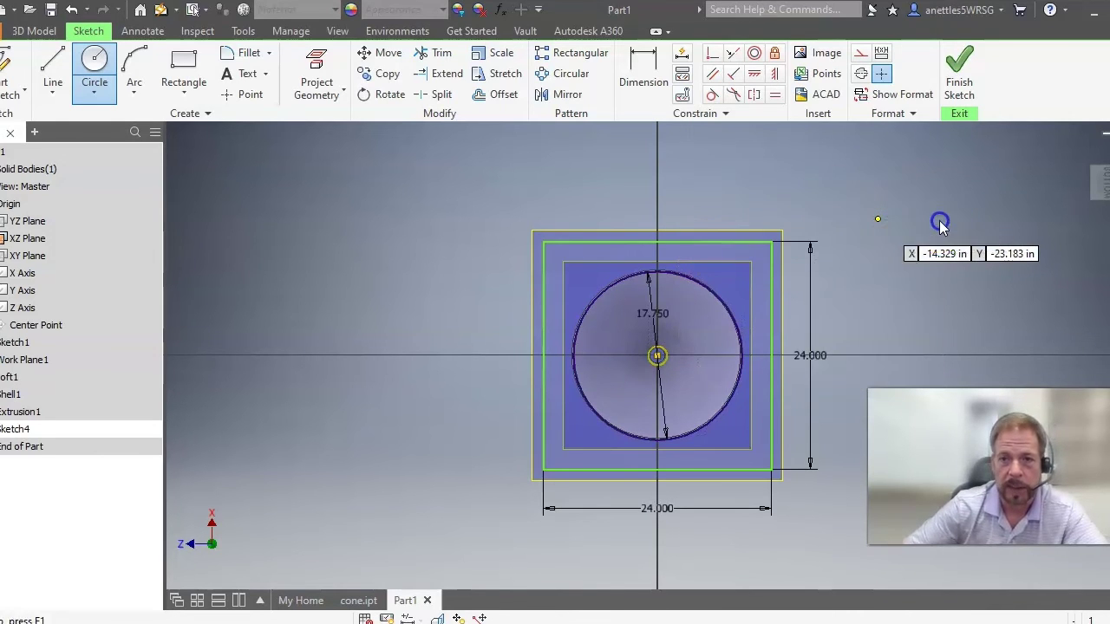
click(959, 74)
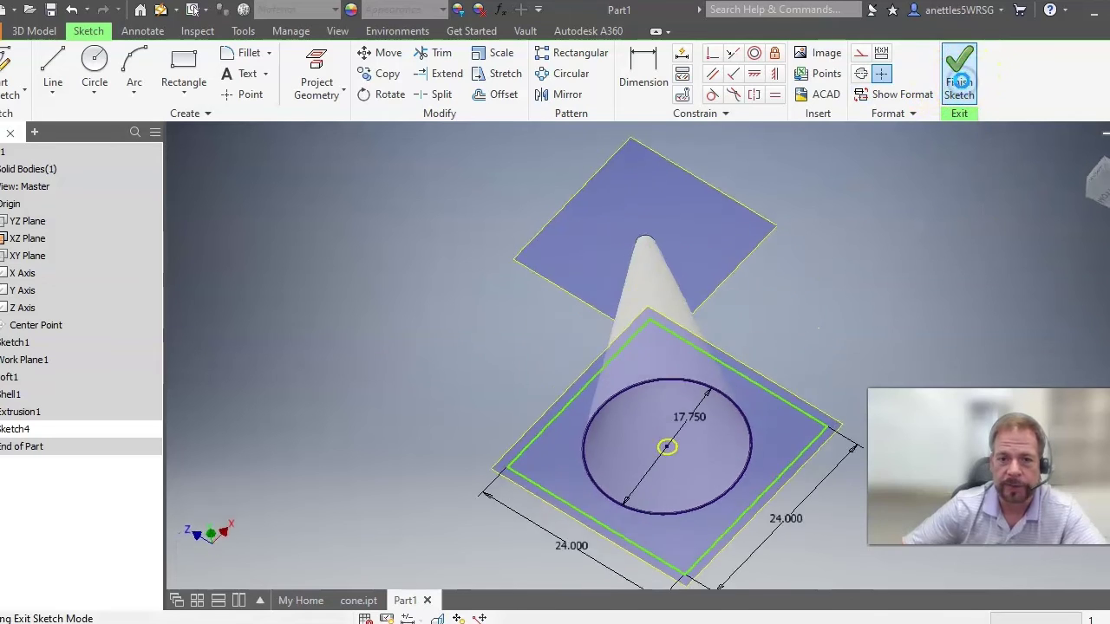
Extrude the region between the 24 in square and the circle 1 in downward, away from the cone, joining it to the body
click(1100, 173)
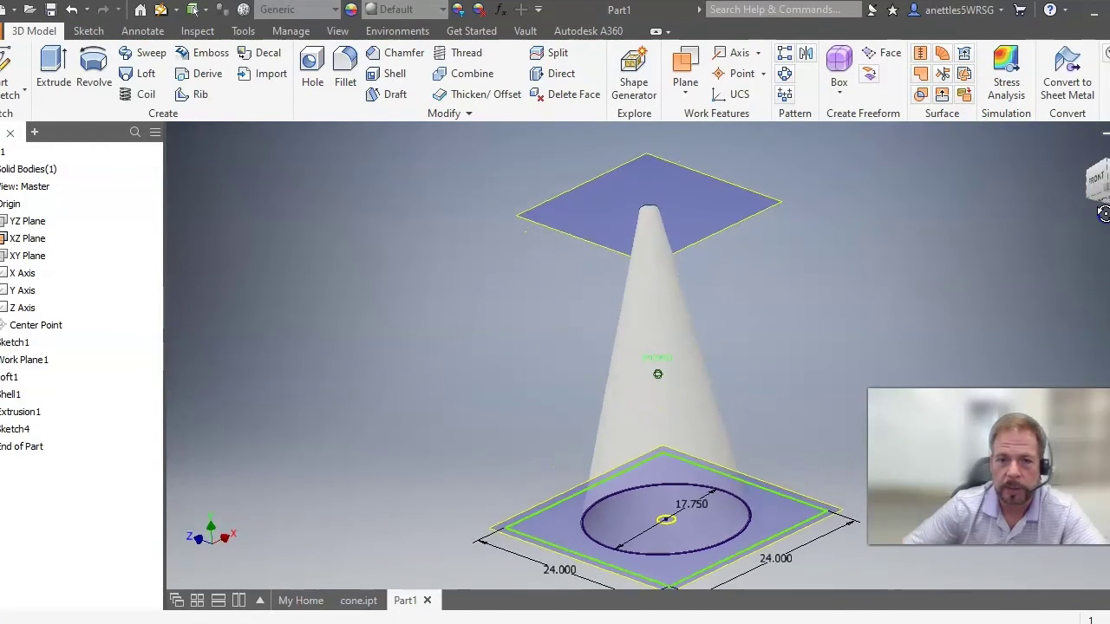
drag(1103, 253, 1102, 281)
middle_drag(713, 363, 711, 270)
scroll(711, 270, up, 3)
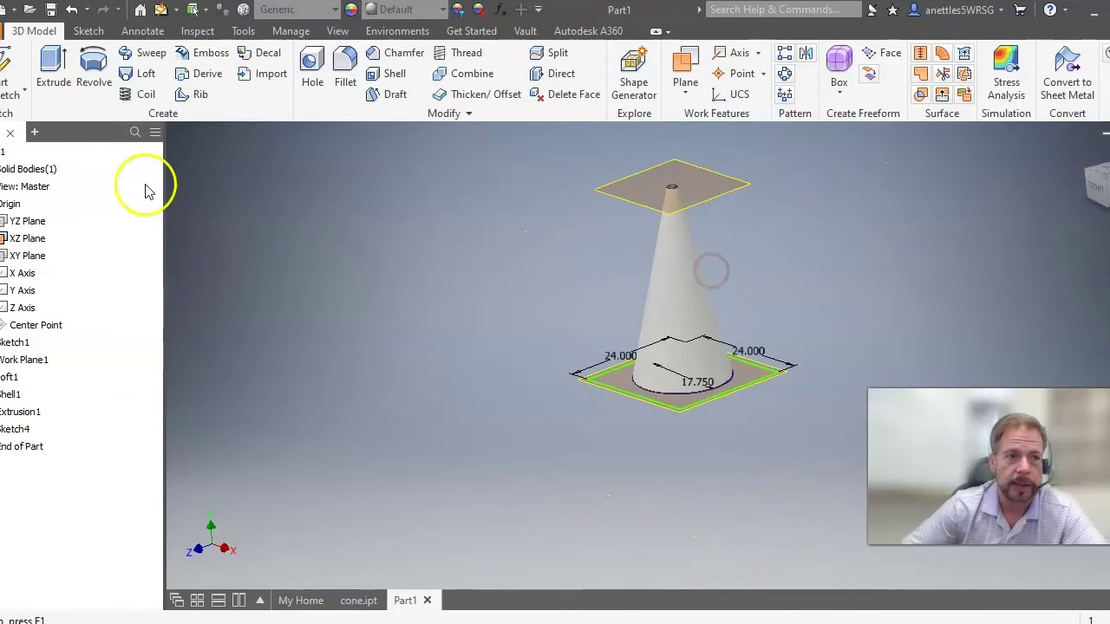
click(53, 74)
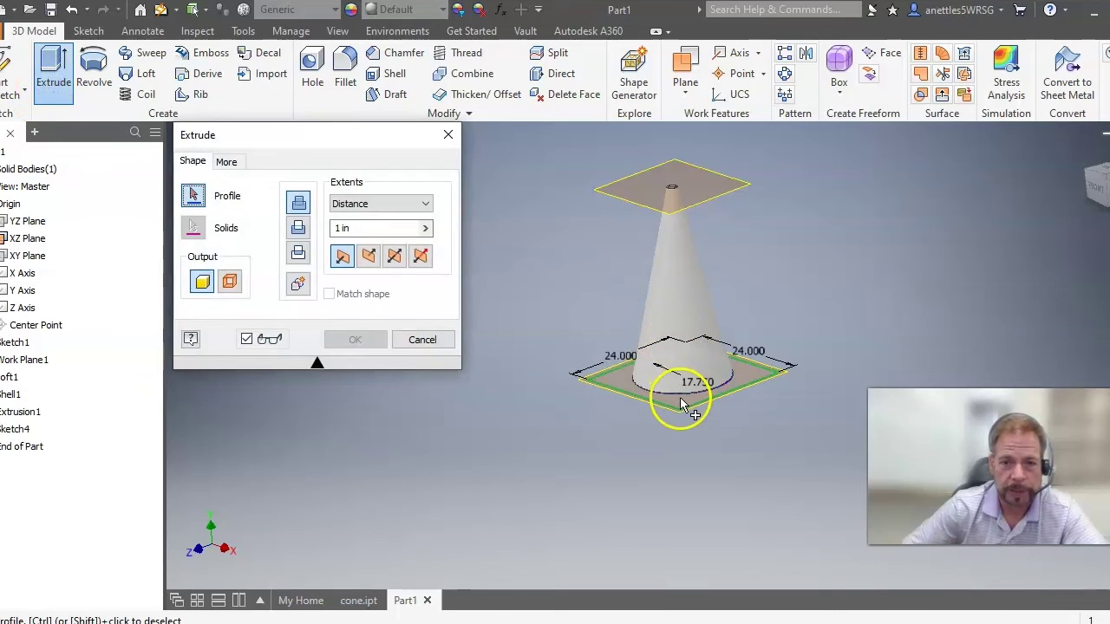
click(678, 403)
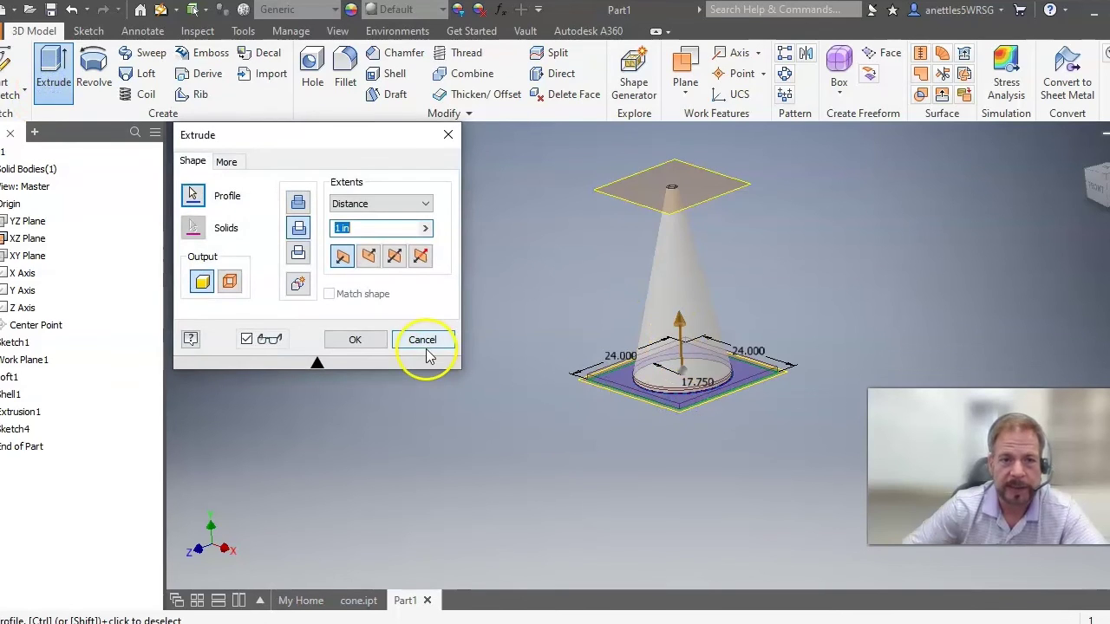
click(368, 224)
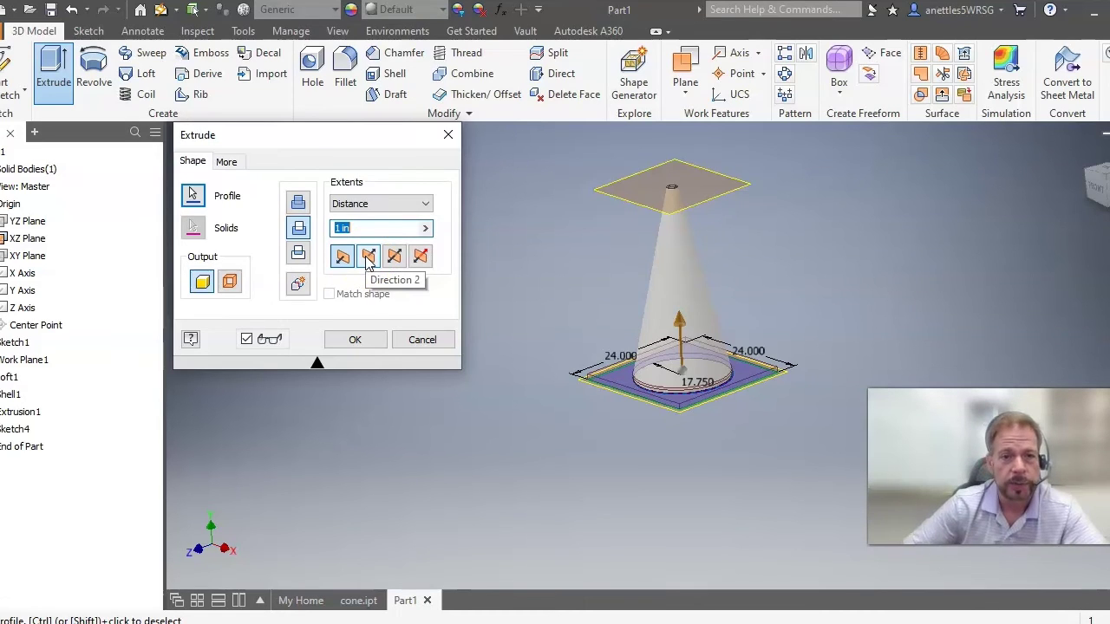
click(369, 258)
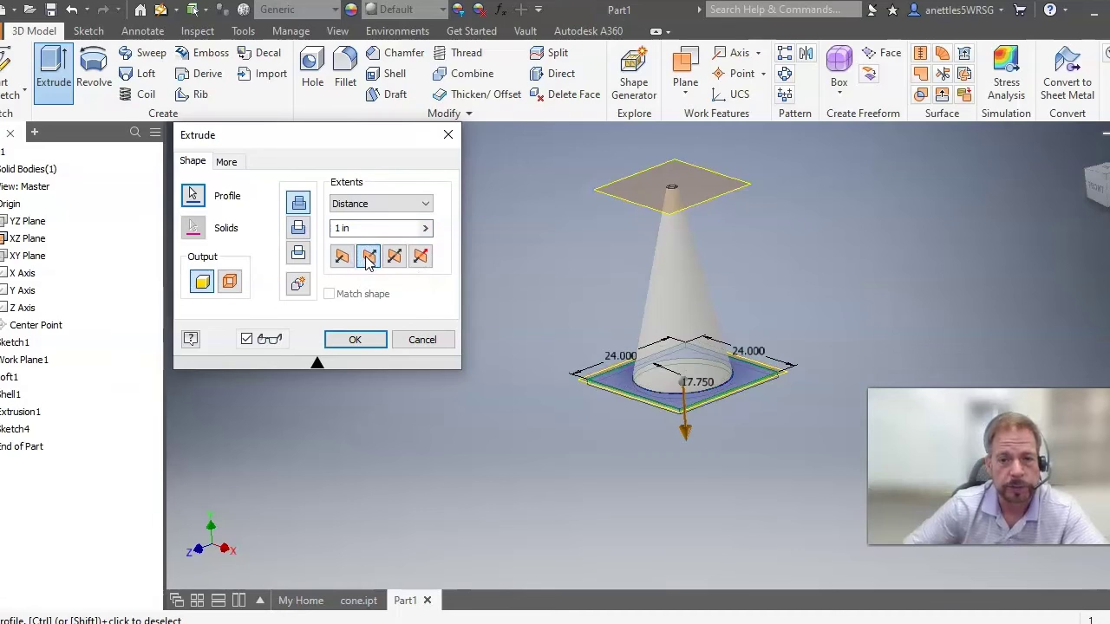
click(351, 339)
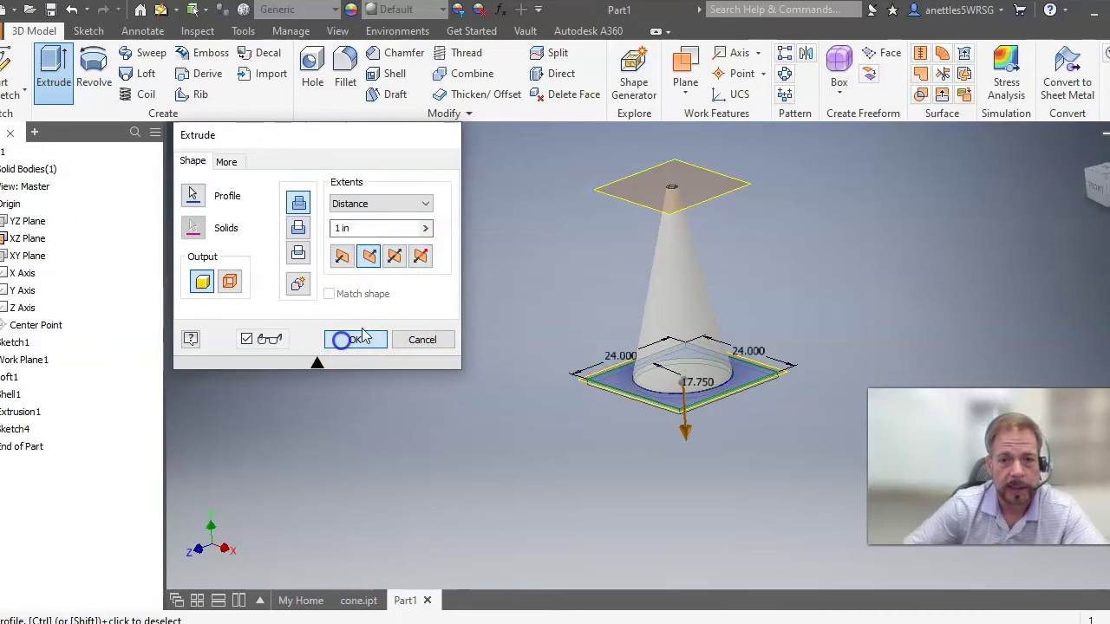
Hide the XZ origin plane and the work plane at the cone's tip
right_click(31, 245)
click(57, 345)
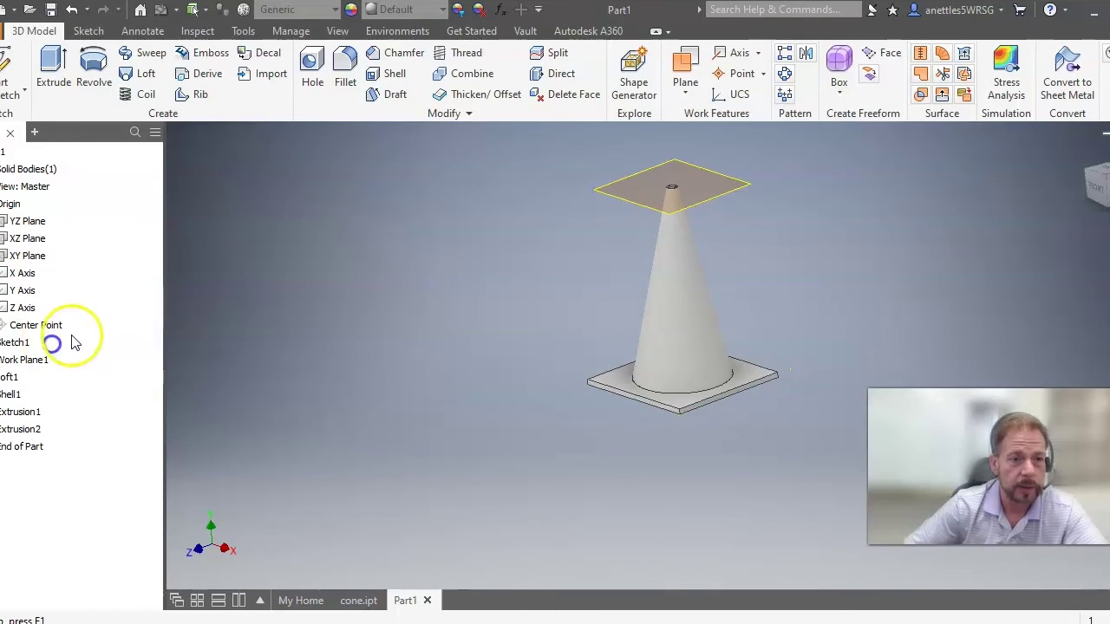
click(9, 360)
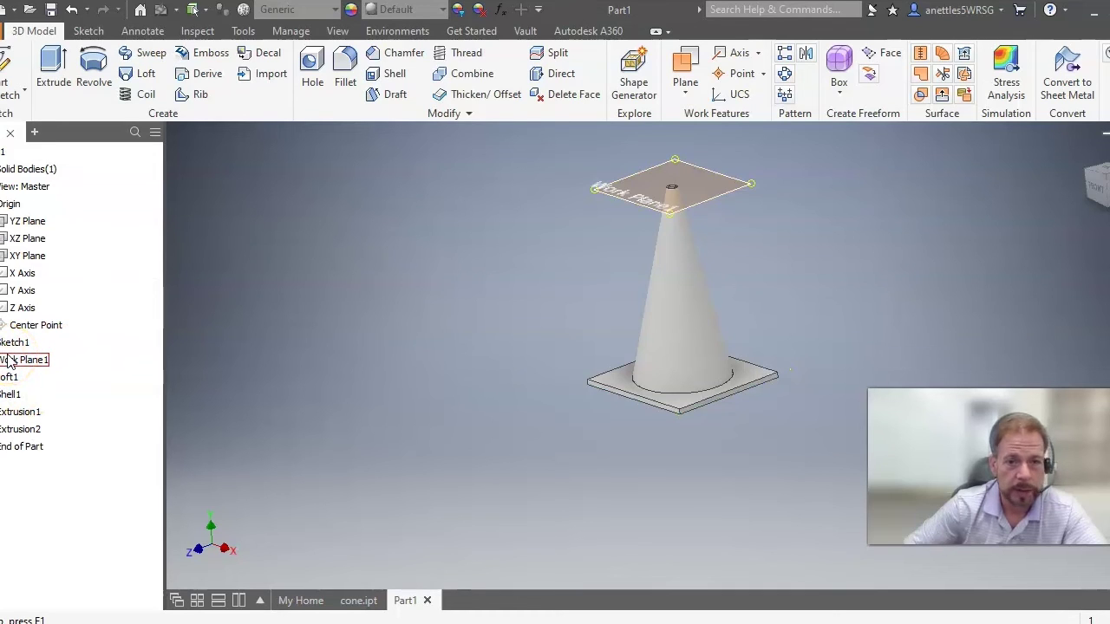
right_click(9, 361)
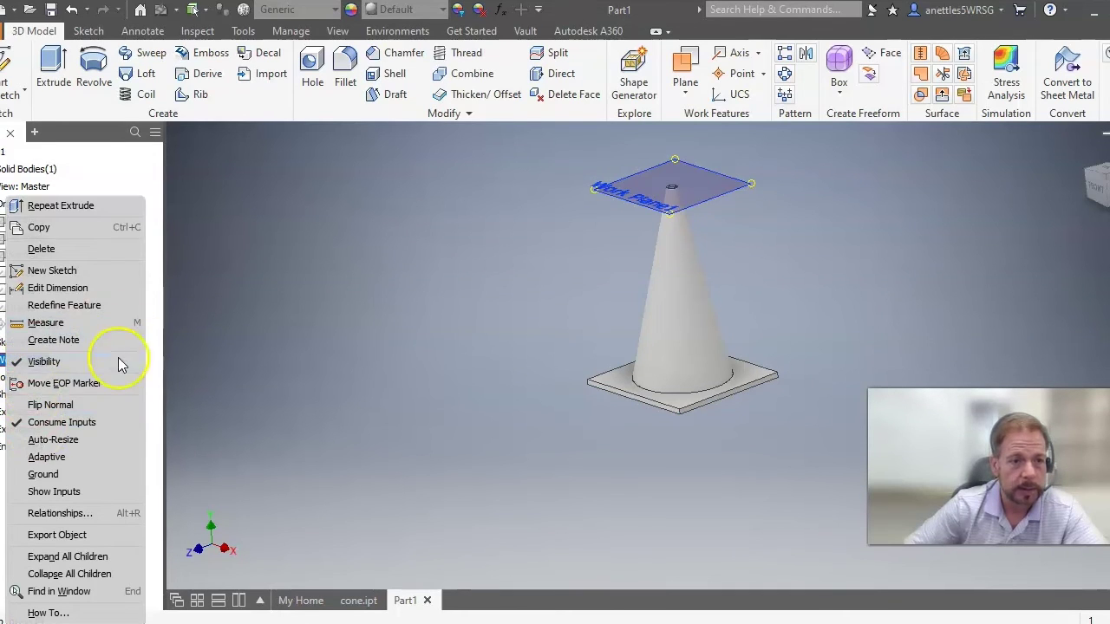
click(86, 361)
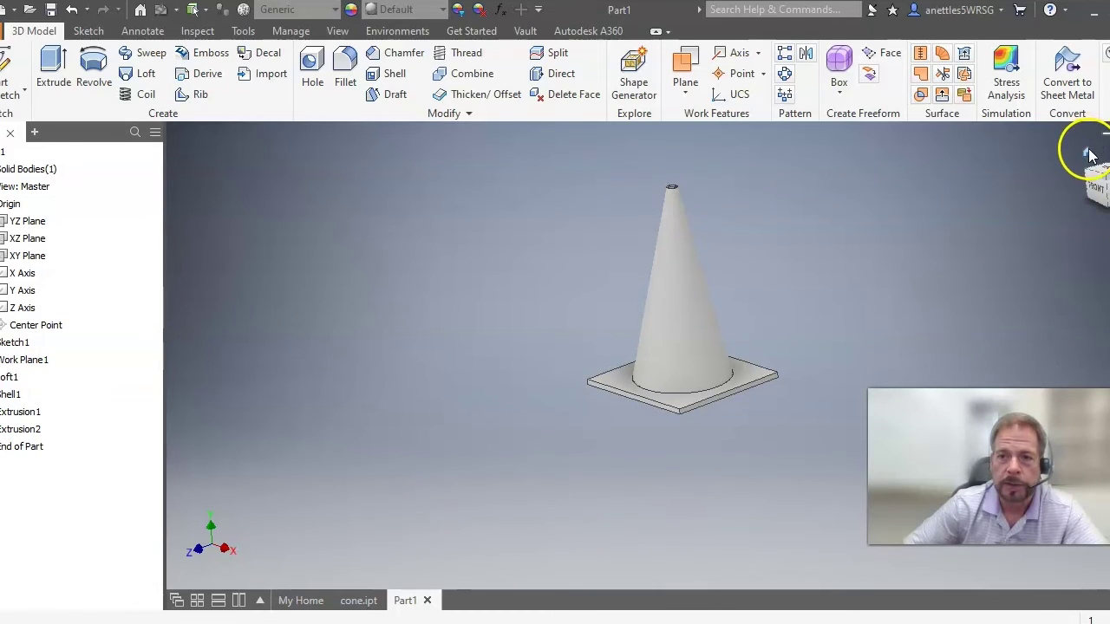
Show the whole cone in the home view and assign it the Thermoplastic Resin material from the Inventor Material Library
click(1088, 154)
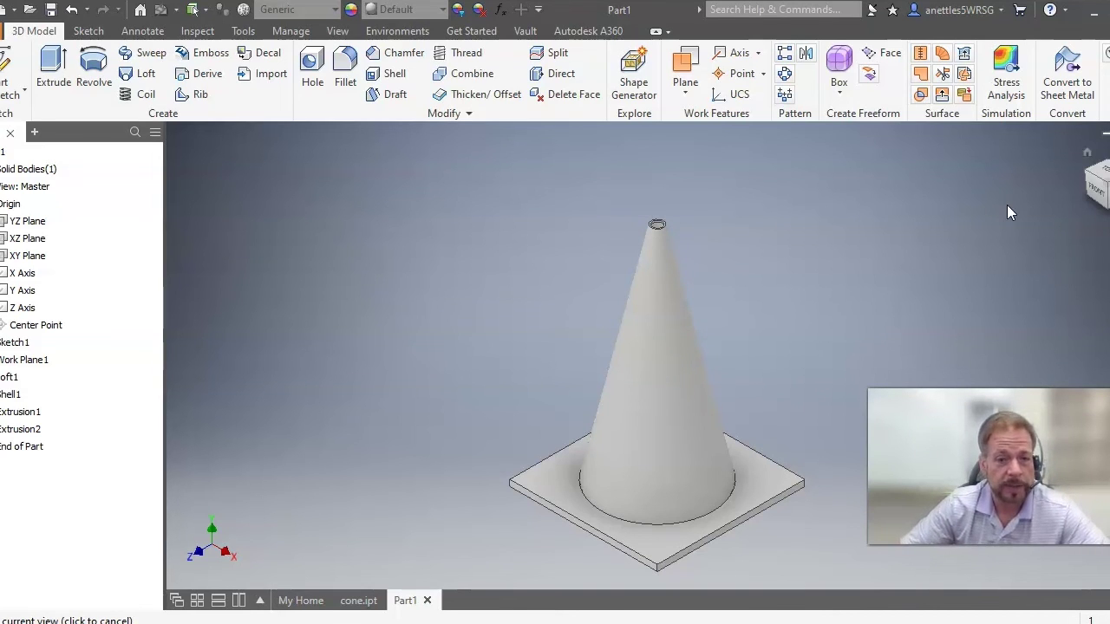
click(881, 284)
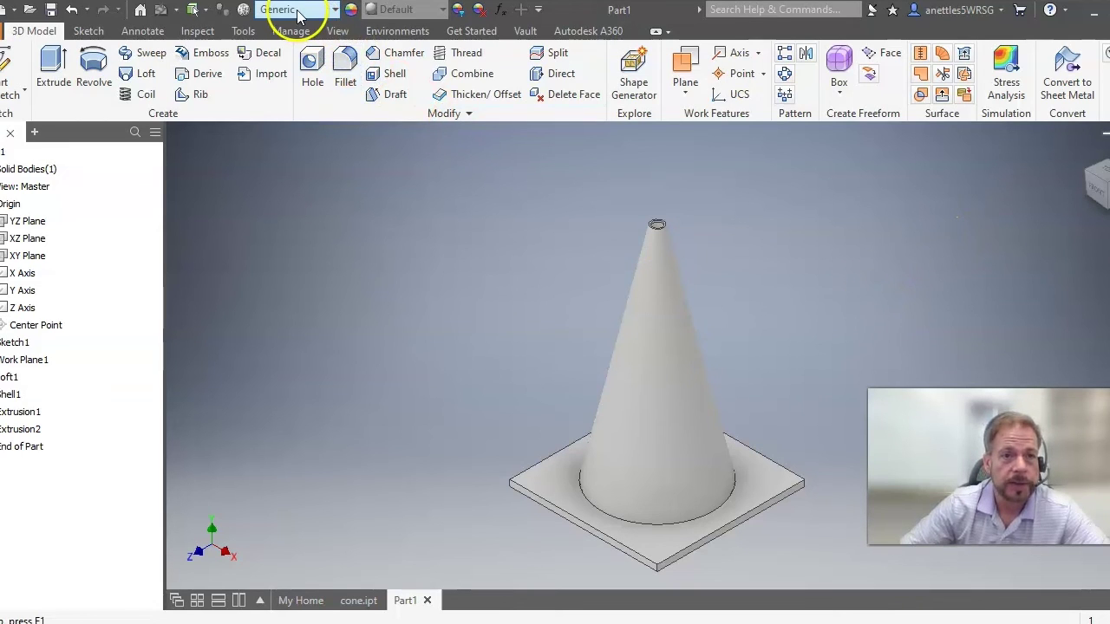
click(336, 10)
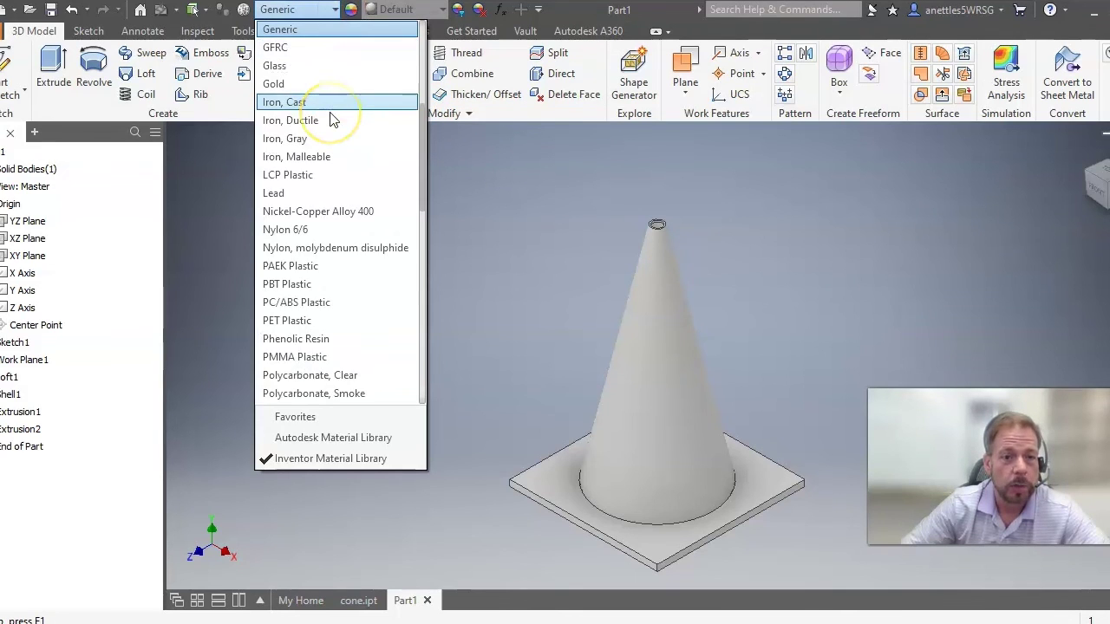
scroll(333, 119, down, 9)
scroll(334, 120, down, 3)
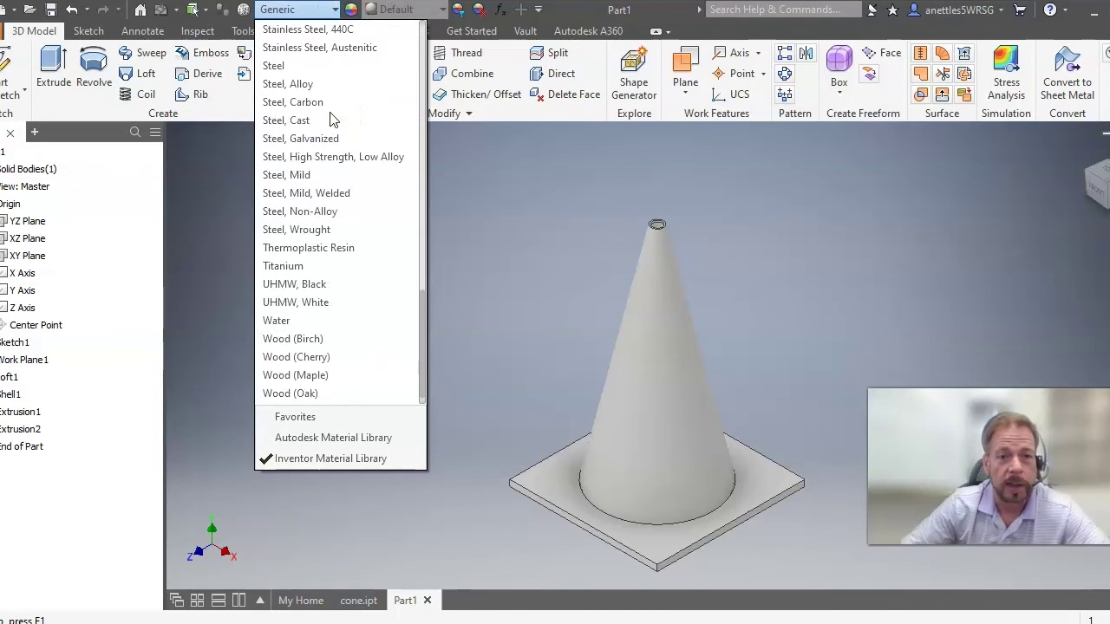
click(330, 248)
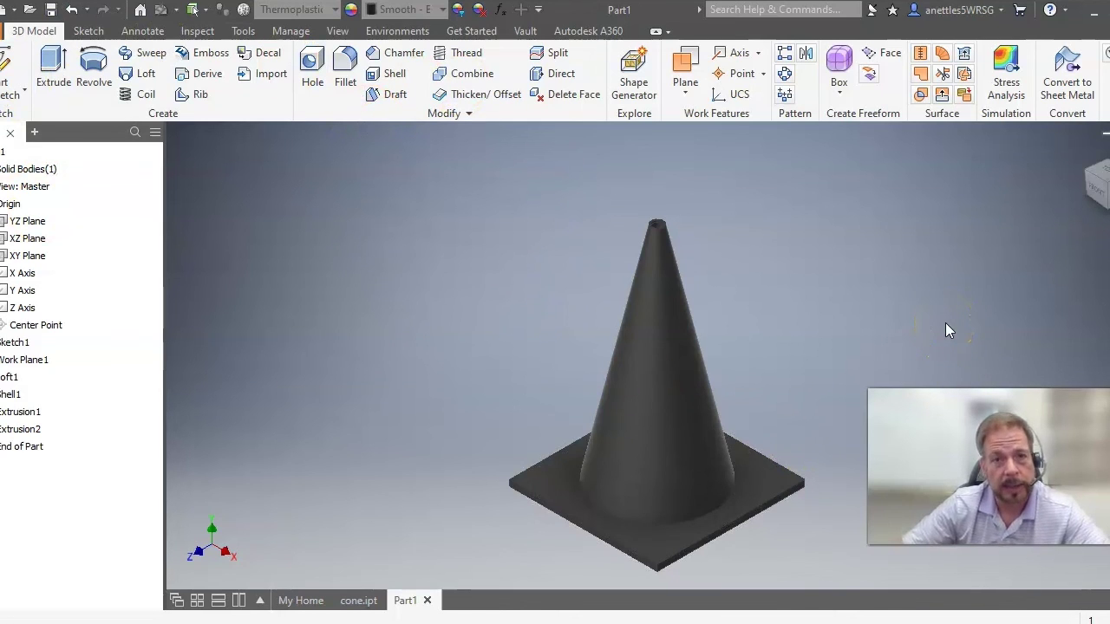
Change the traffic cone's appearance to Orange from the Inventor Material Library
click(444, 15)
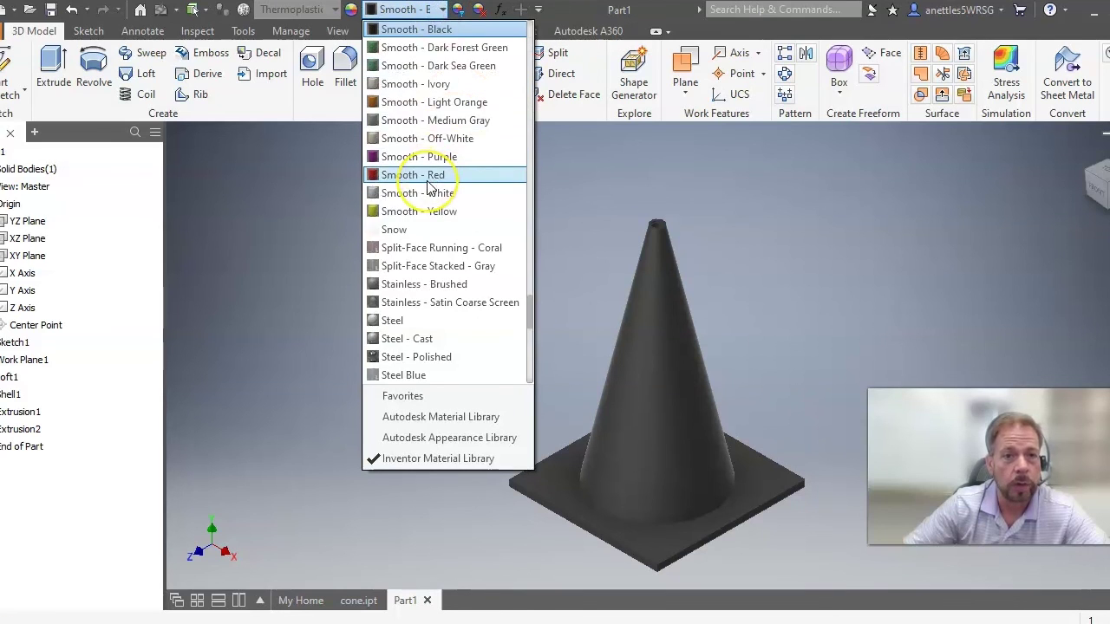
scroll(427, 189, up, 4)
scroll(428, 189, up, 10)
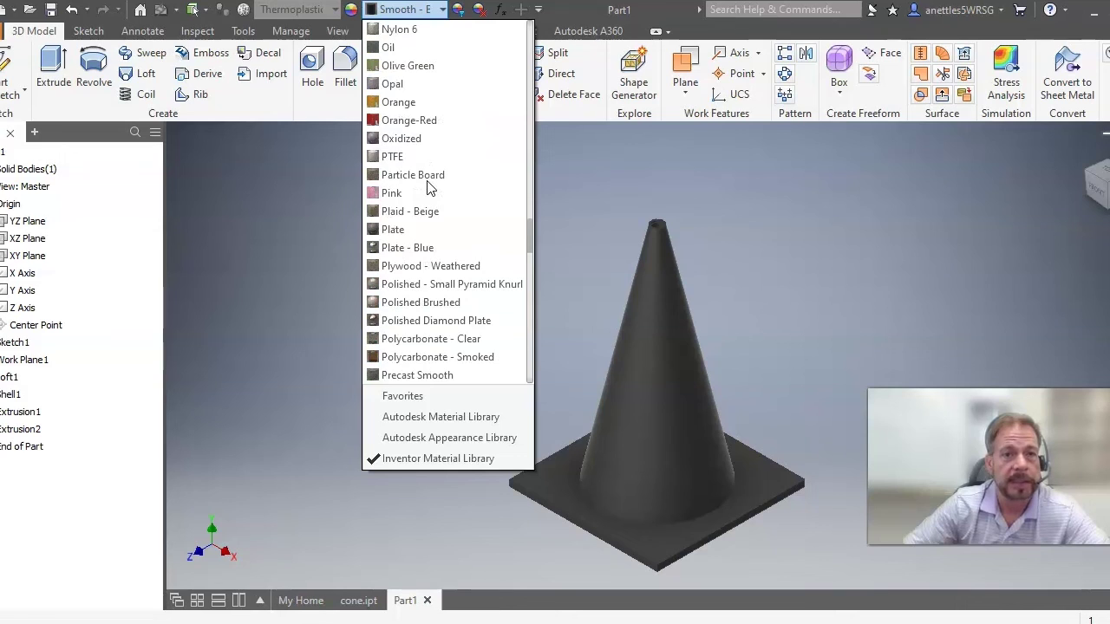
click(410, 102)
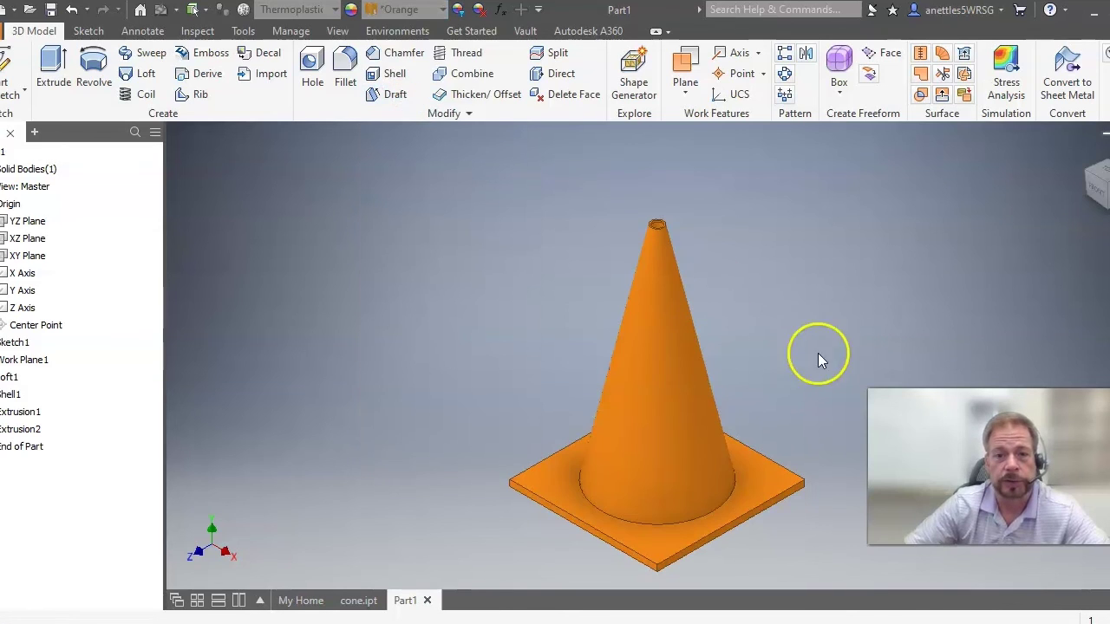